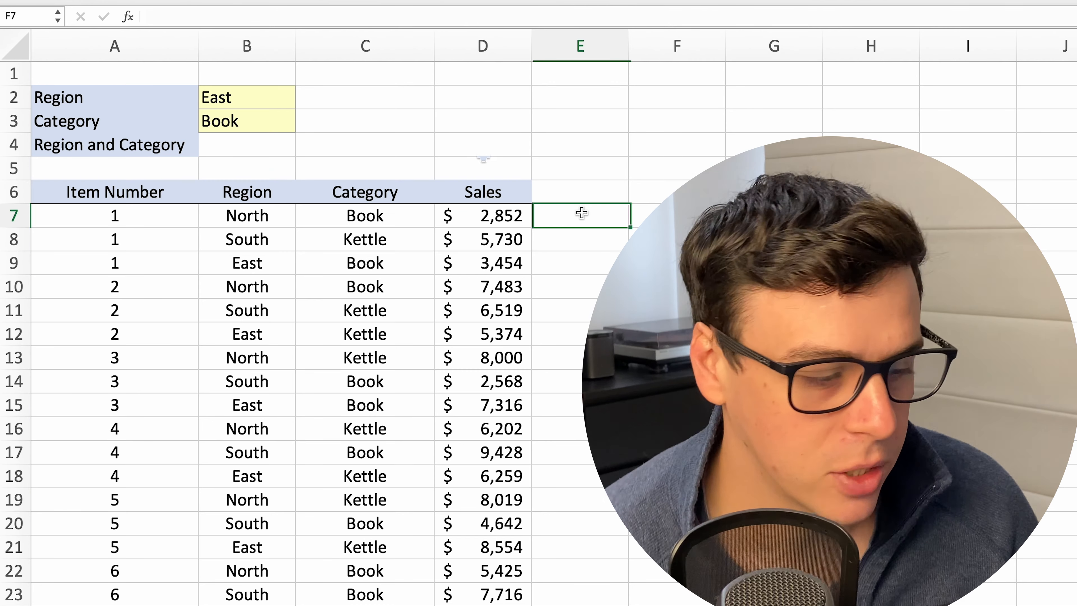
Enter a SUMIF formula in C2 with range B7:B25, criteria B2 and sum range D7:D25
click(399, 101)
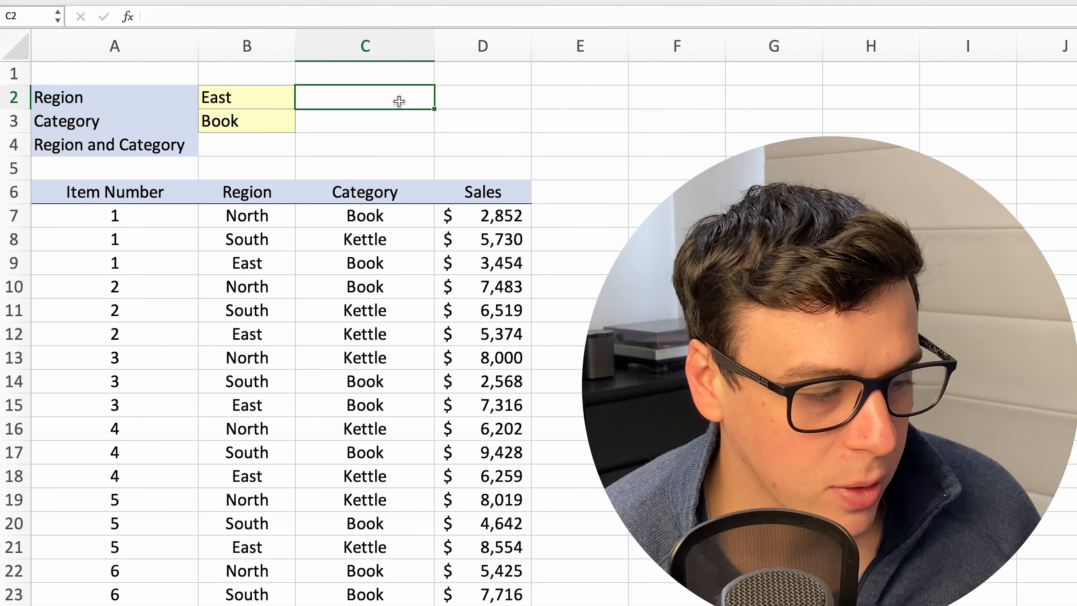
text(=sumif()
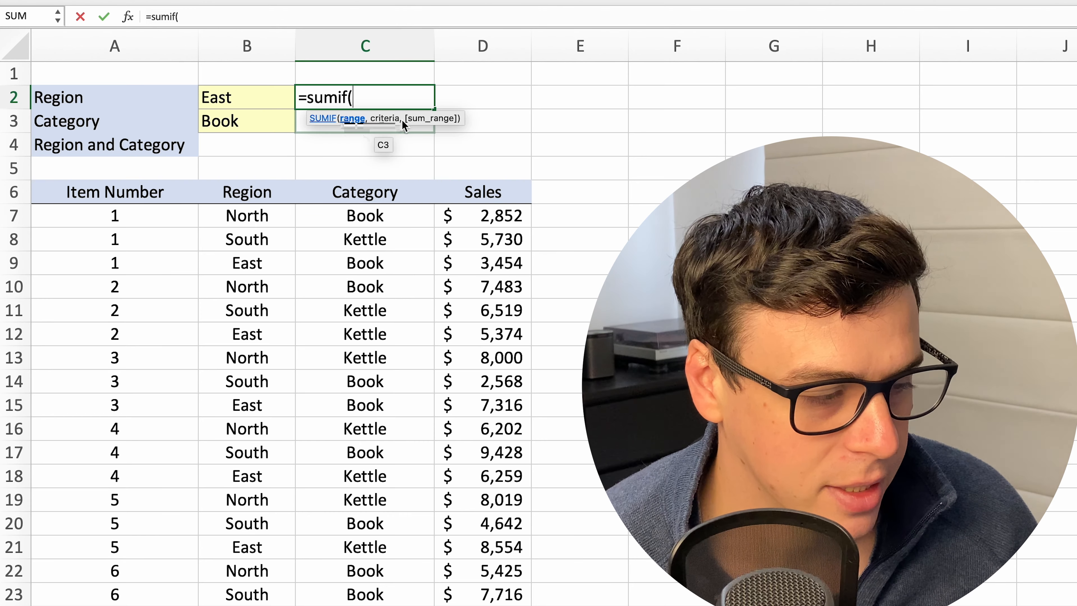
drag(280, 214, 267, 605)
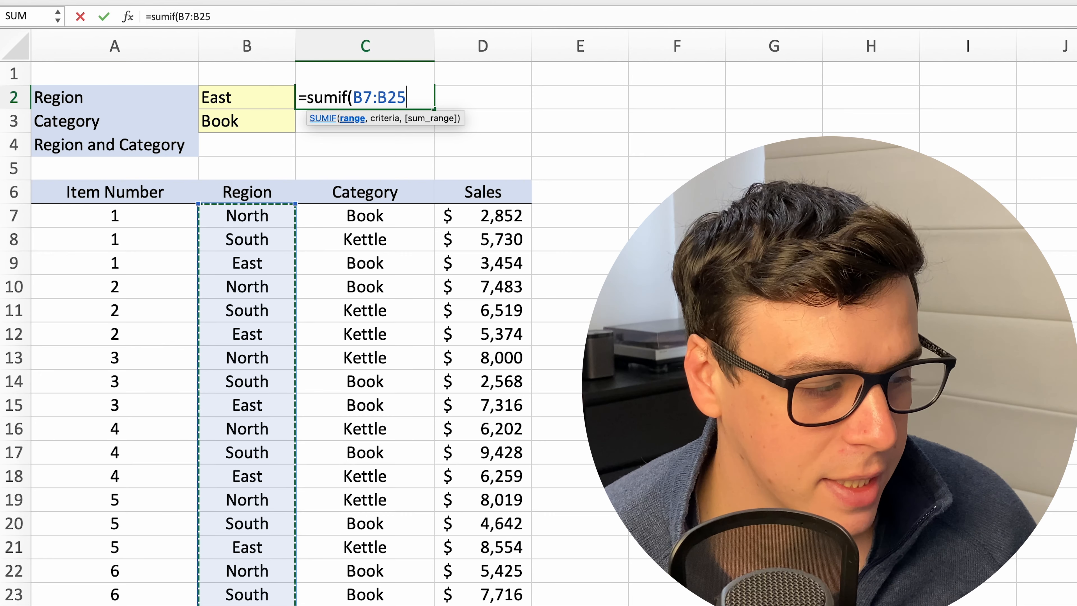
text(,)
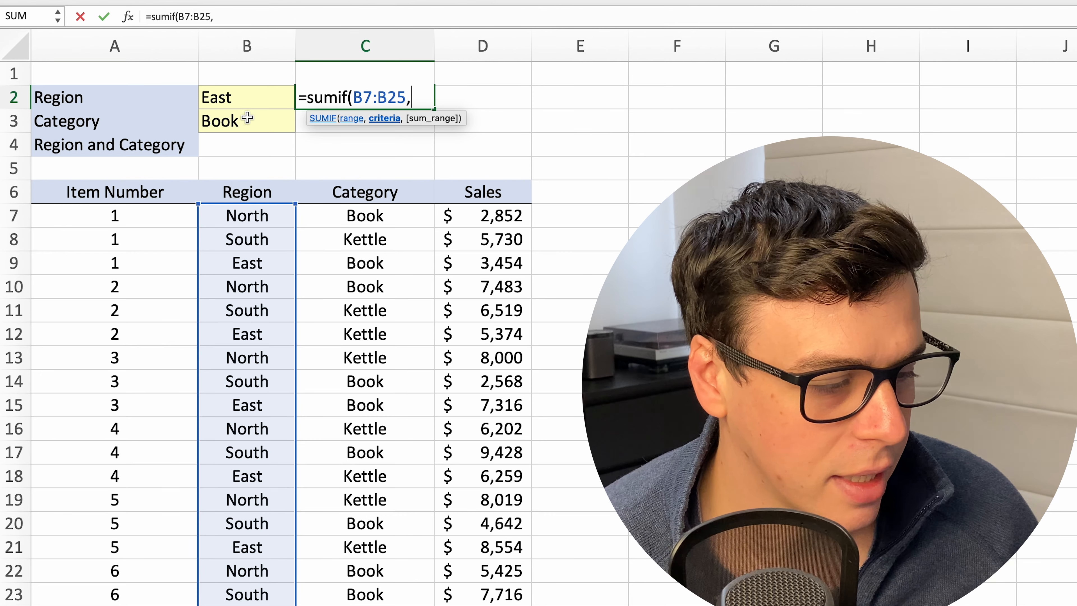
click(229, 91)
text(,)
drag(466, 216, 509, 605)
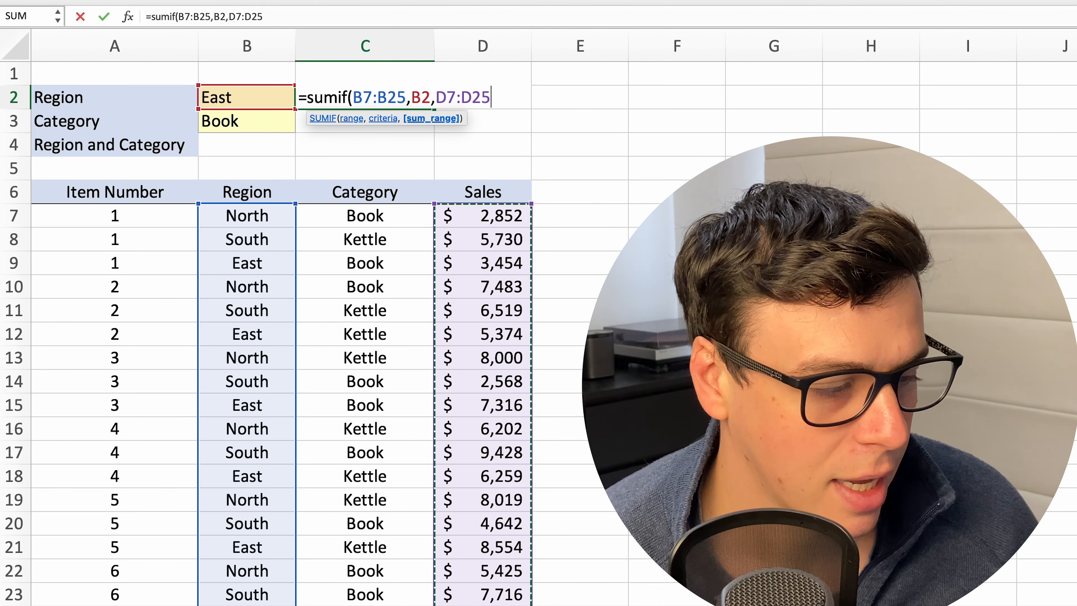
key(Return)
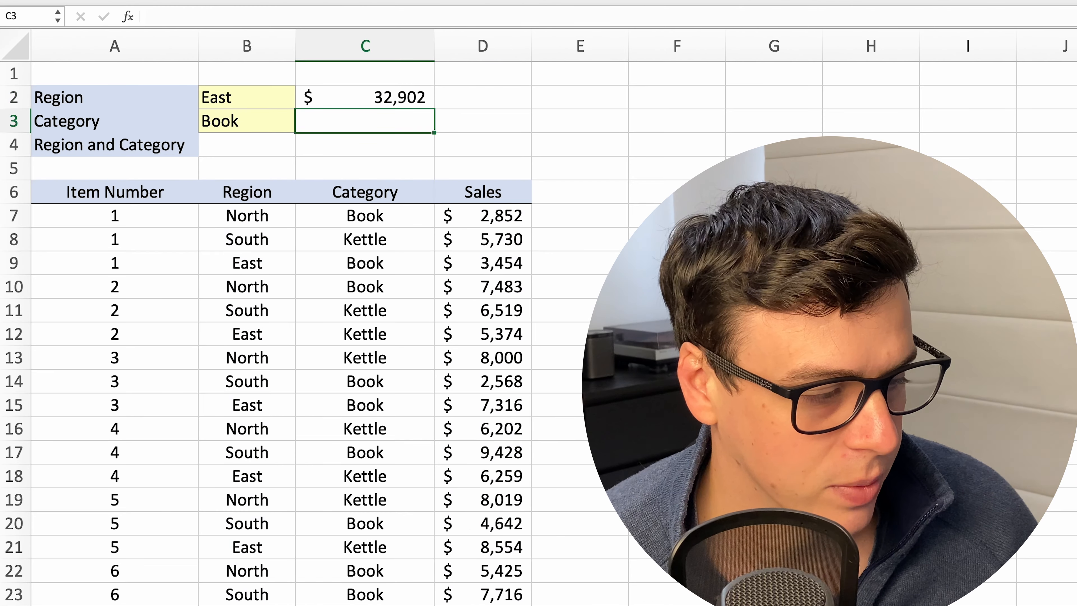
Test the region total by changing the Region criterion in B2 to North
click(247, 97)
text(South)
key(Return)
click(247, 97)
text(East)
key(Return)
click(247, 97)
text(North)
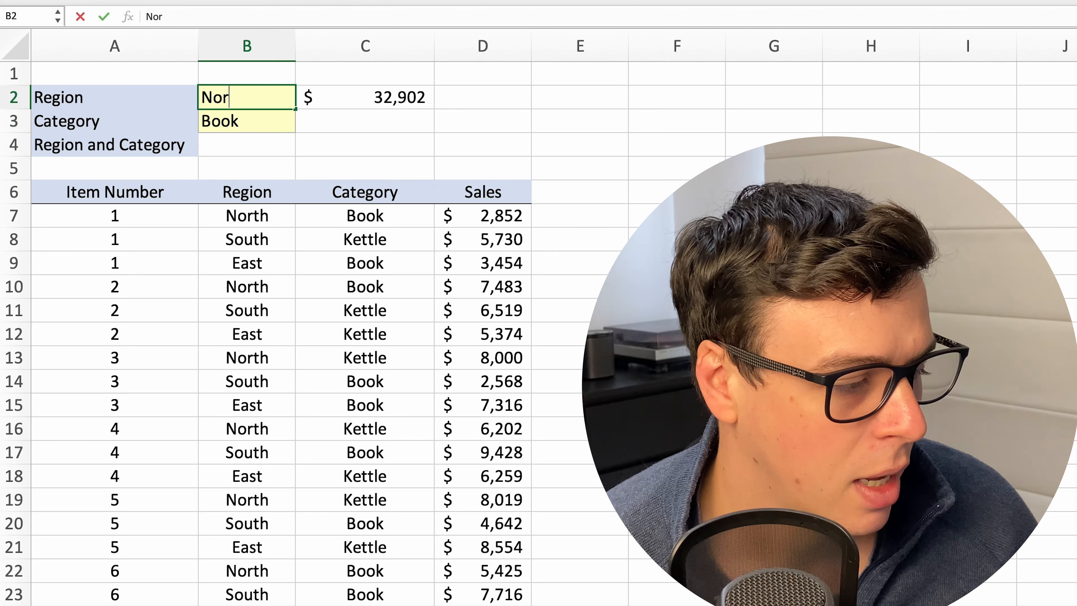
key(Return)
Enter a SUMIF formula in C3 with range C7:C25, criteria B3 and sum range D7:D25
click(364, 121)
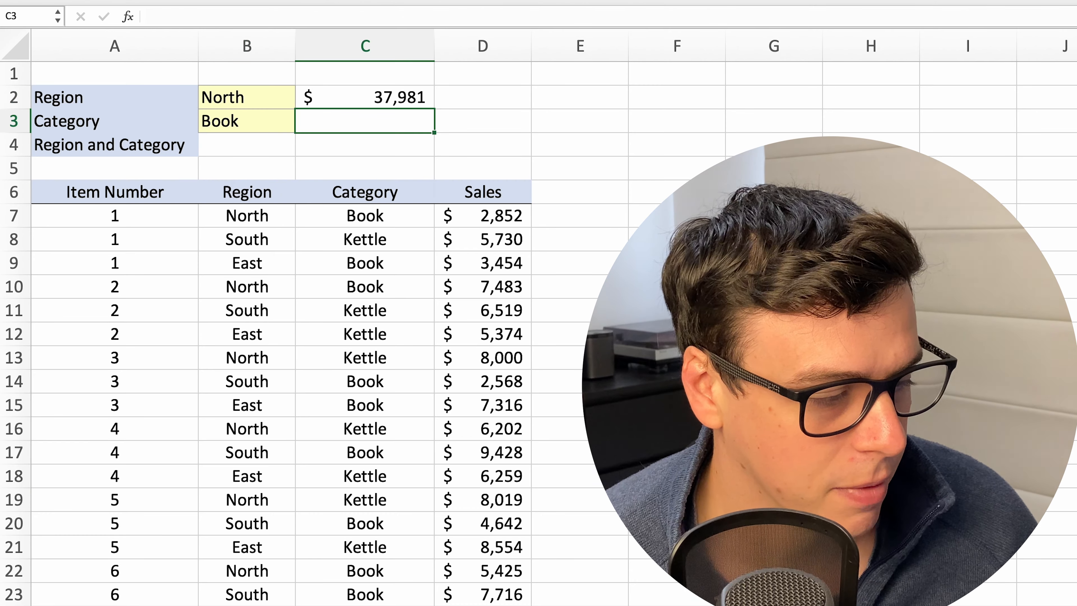
text(=sumif()
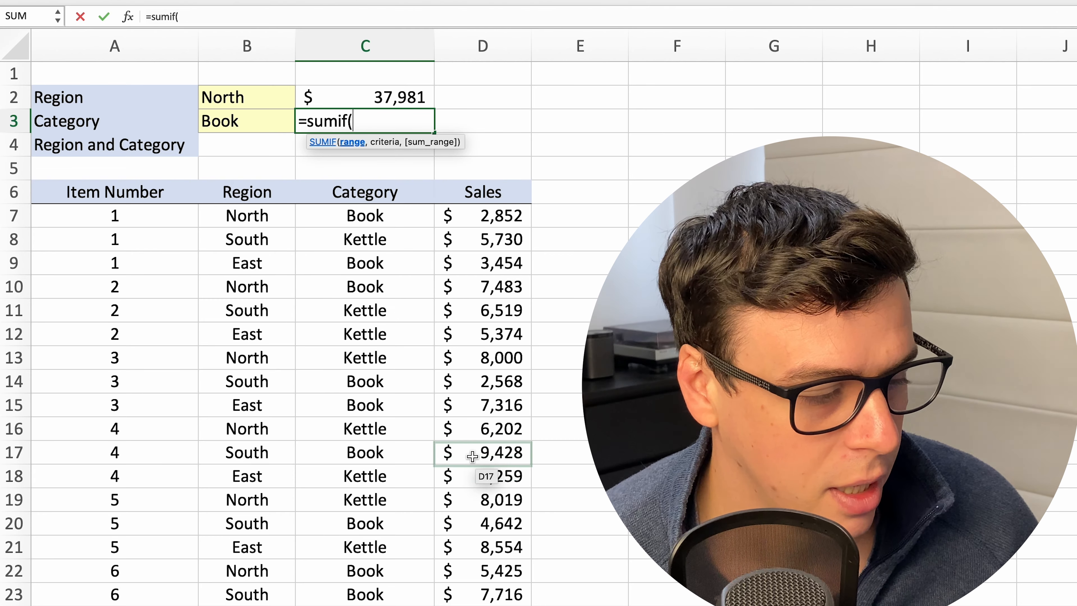
drag(382, 217, 394, 604)
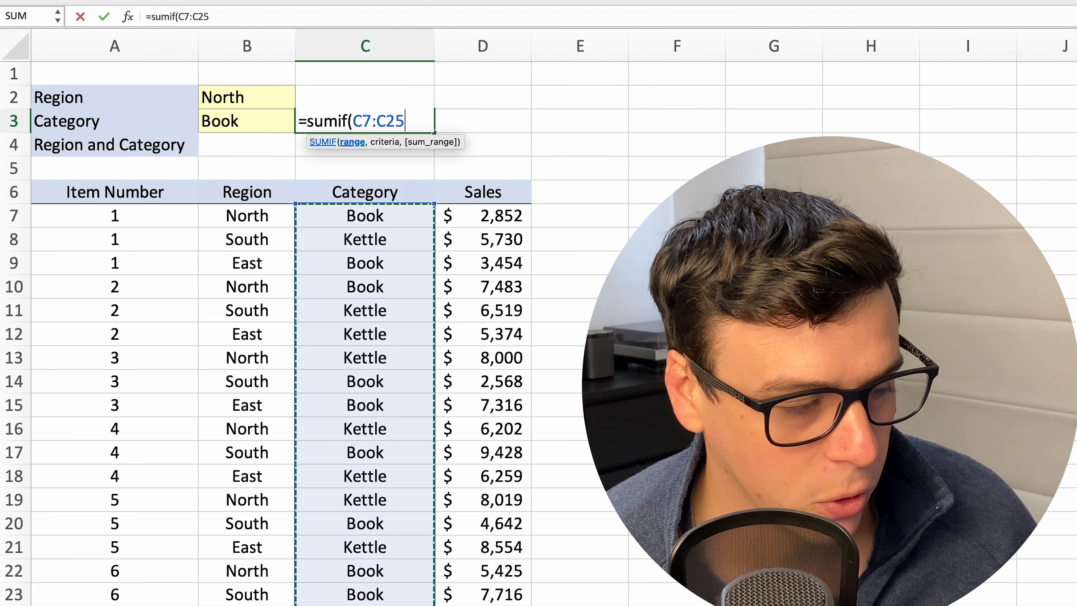
text(,)
click(256, 113)
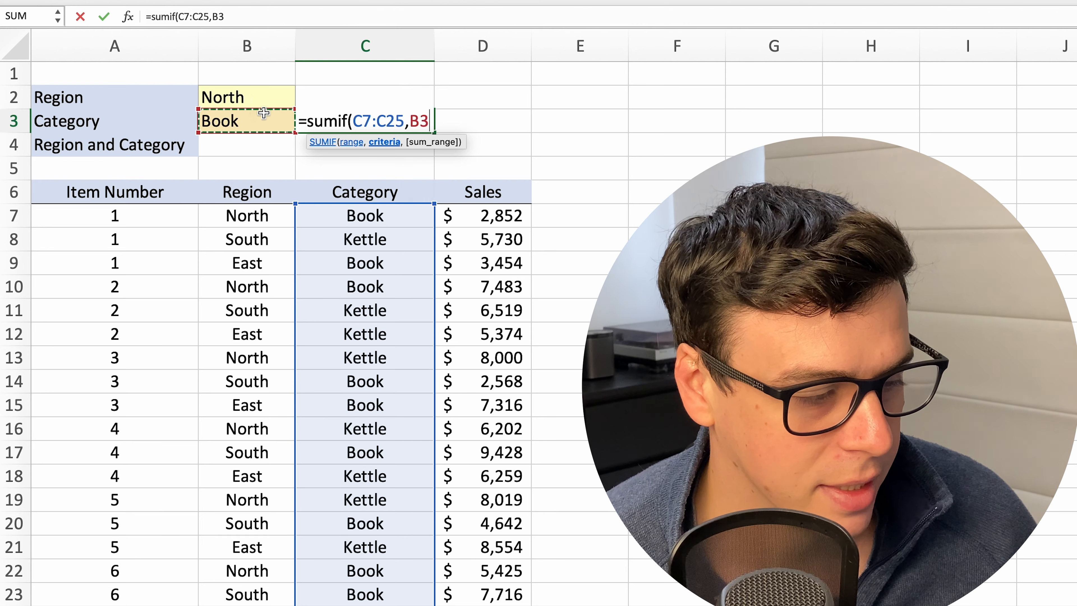
text(,)
drag(516, 212, 517, 604)
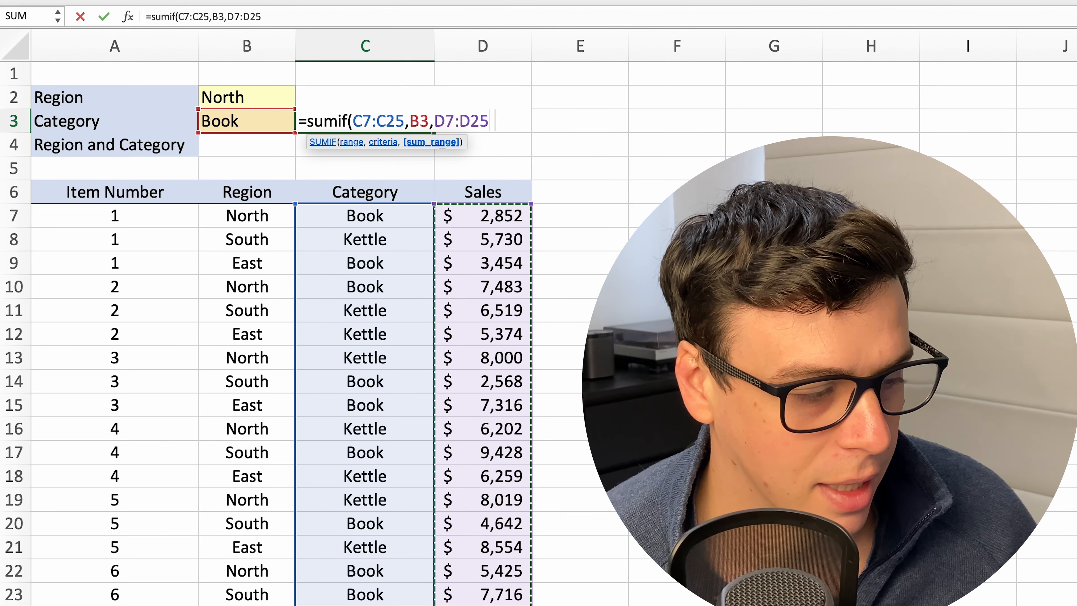
key(Return)
Test the category total by changing the Category criterion in B3 to Kettle and back to Book
click(203, 121)
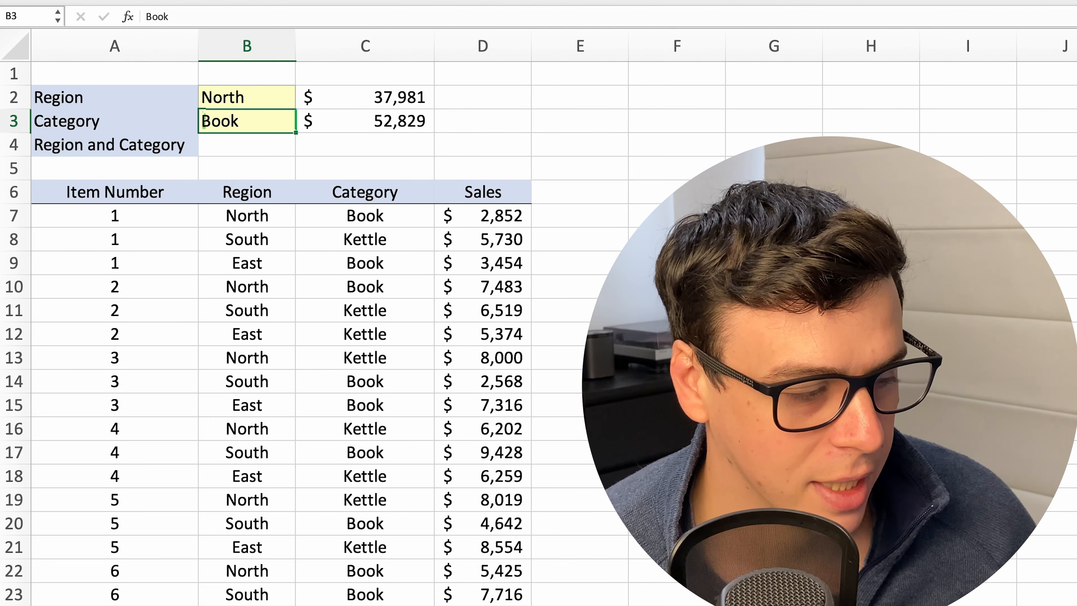
text(Kettle)
key(Return)
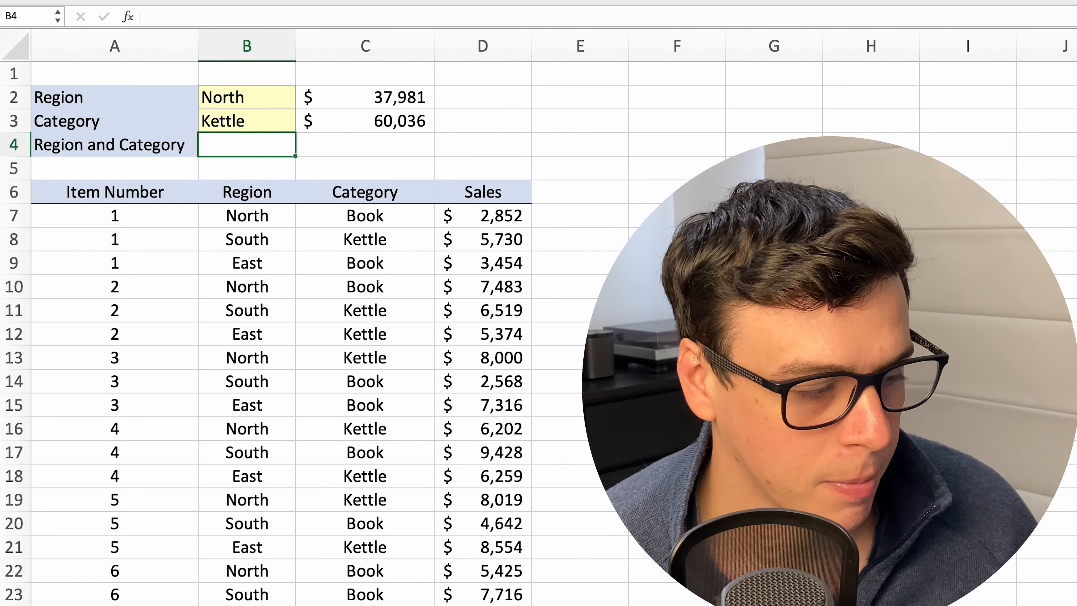
key(Up)
text(Book)
key(Return)
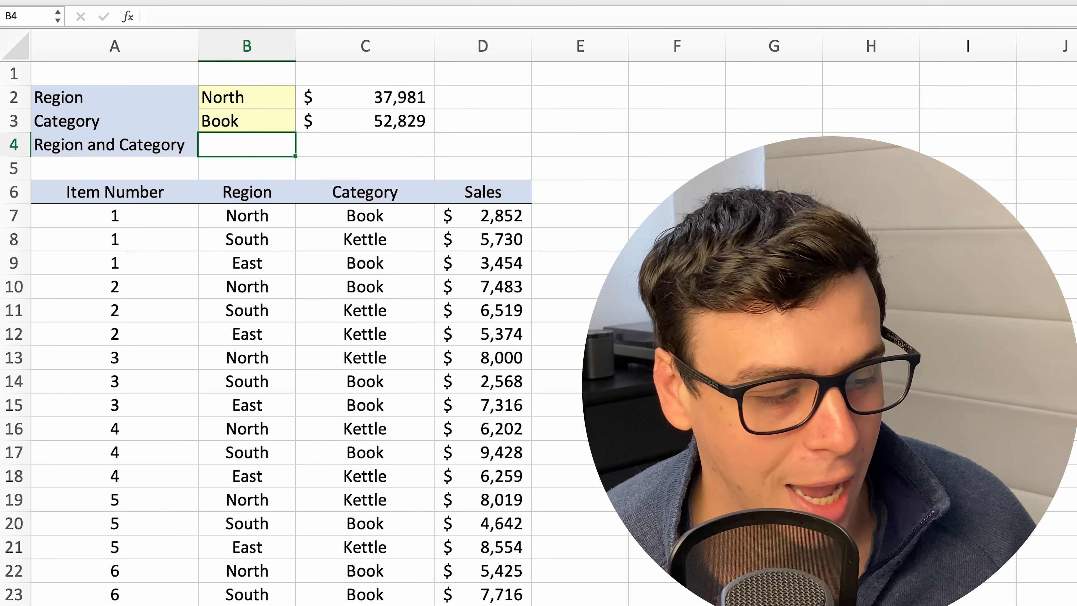
Start a SUMIFS formula in C4 with the Sales values D7:D25 as the sum range
key(Right)
text(=sumif)
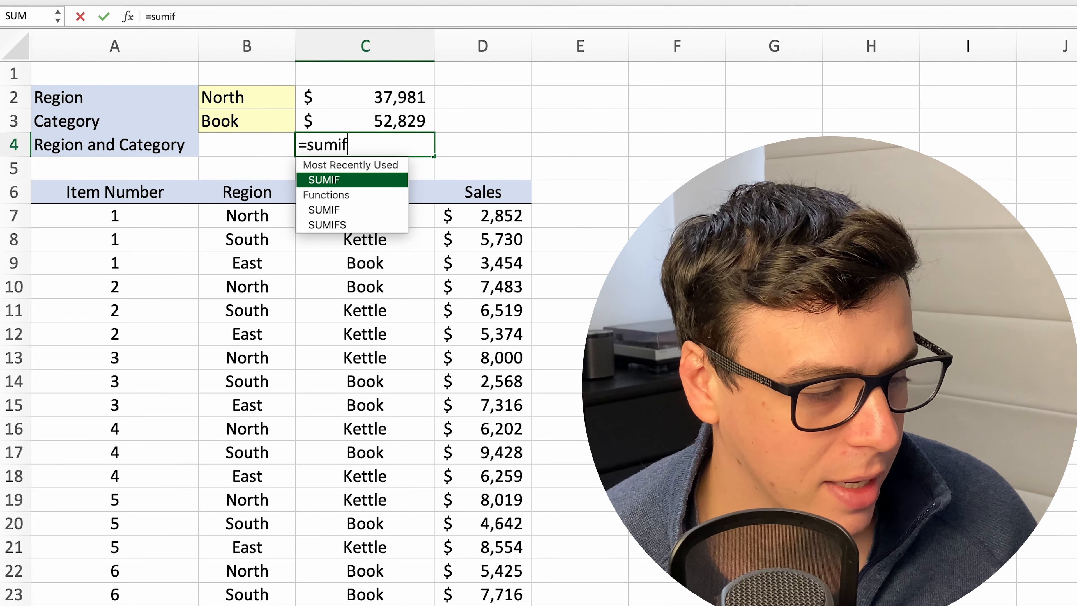
text(s)
key(BackSpace)
text(s()
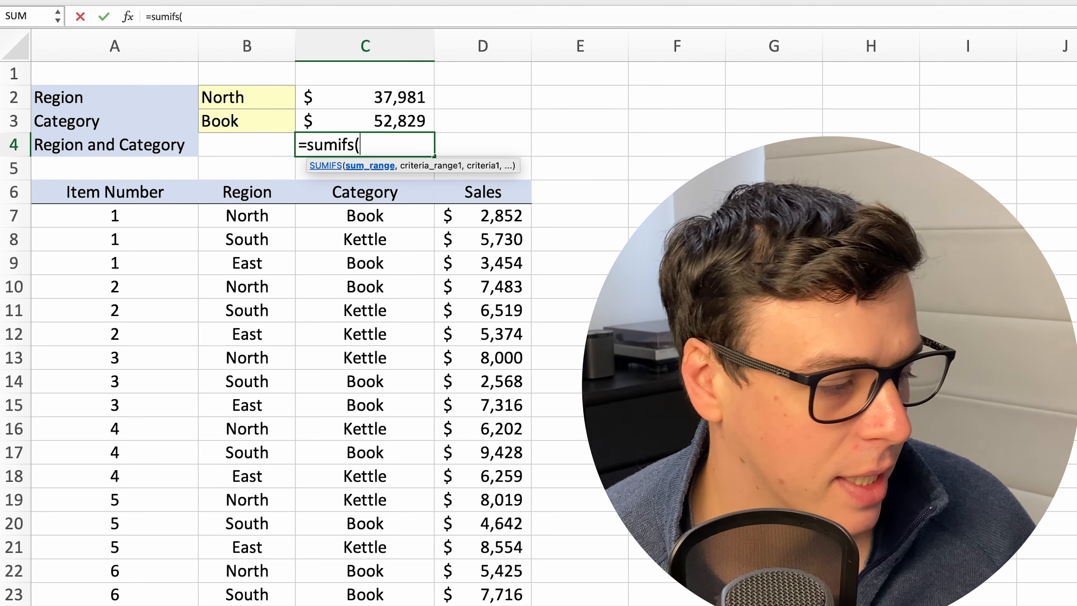
drag(502, 216, 515, 526)
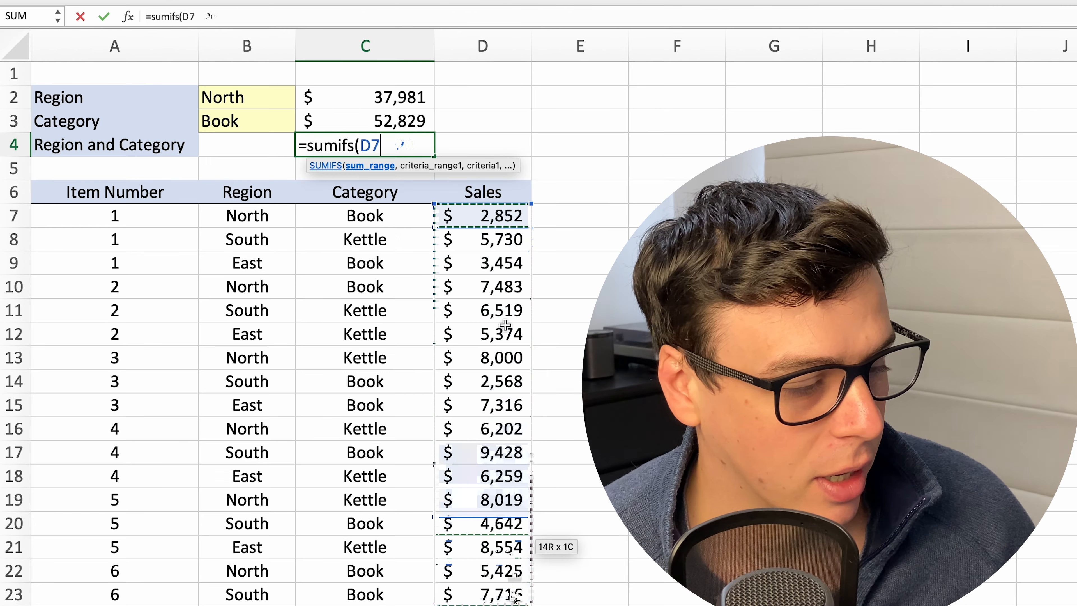
drag(516, 596, 515, 604)
text(,)
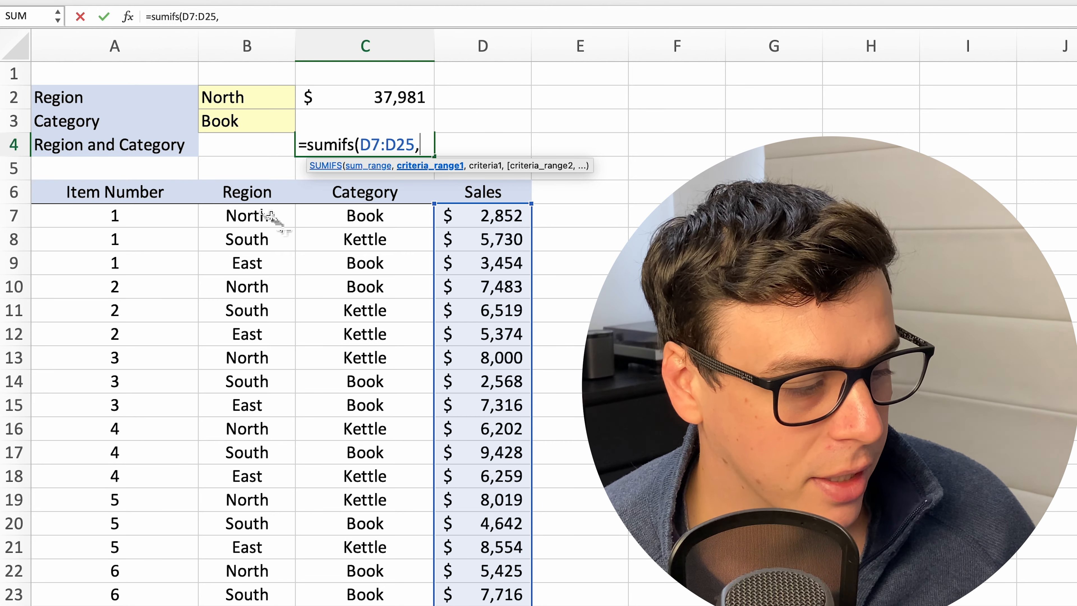
Complete the SUMIFS formula in C4 with criteria pairs B7:B25 matching B2 and C7:C25 matching B3
drag(272, 216, 255, 604)
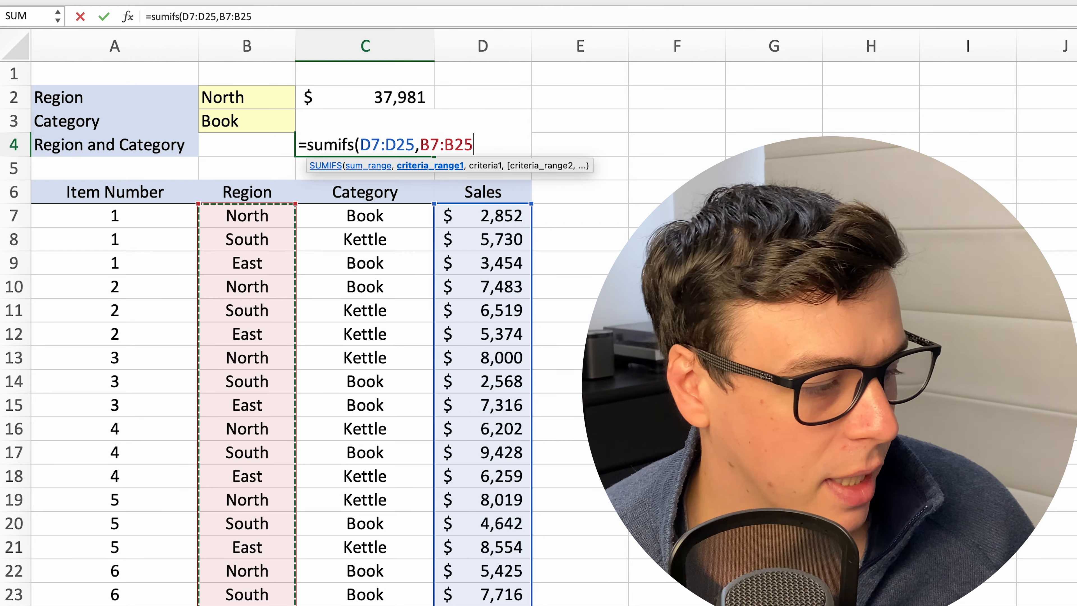
text(,)
click(240, 98)
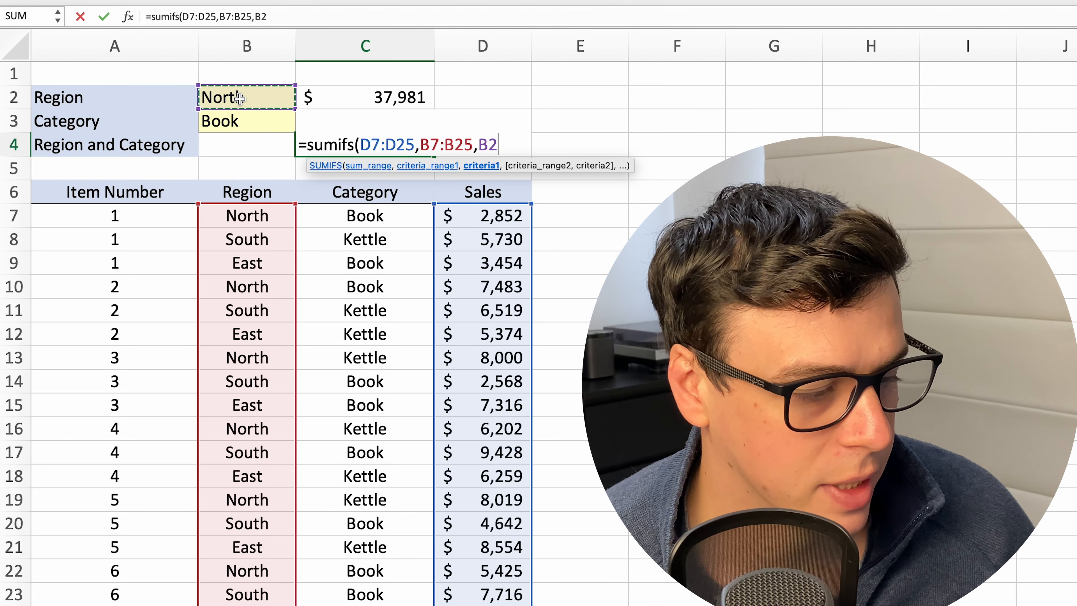
text(,)
drag(377, 216, 377, 605)
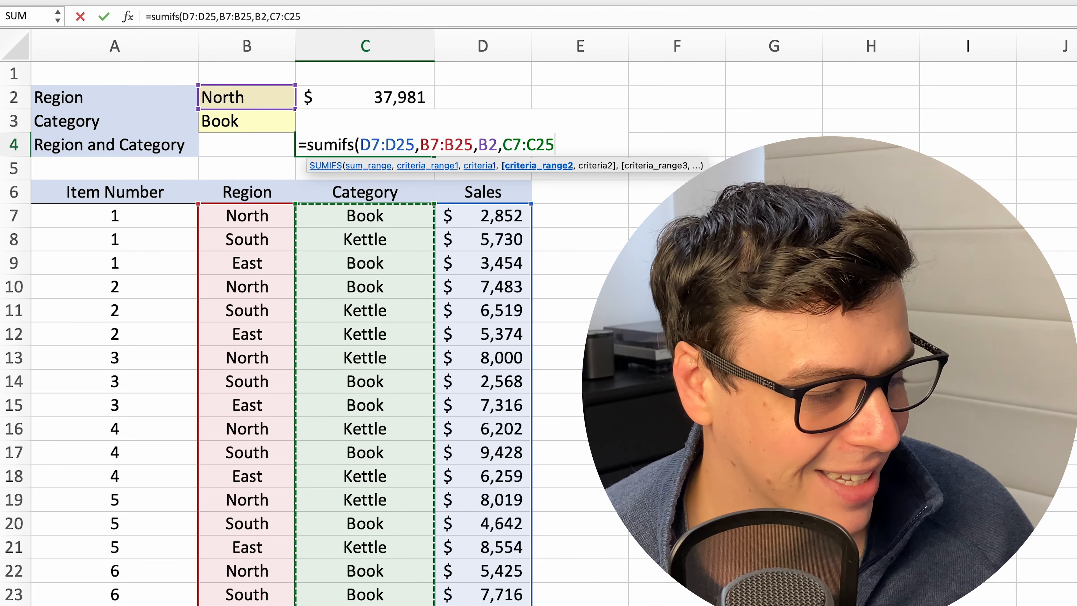
text(,)
click(247, 128)
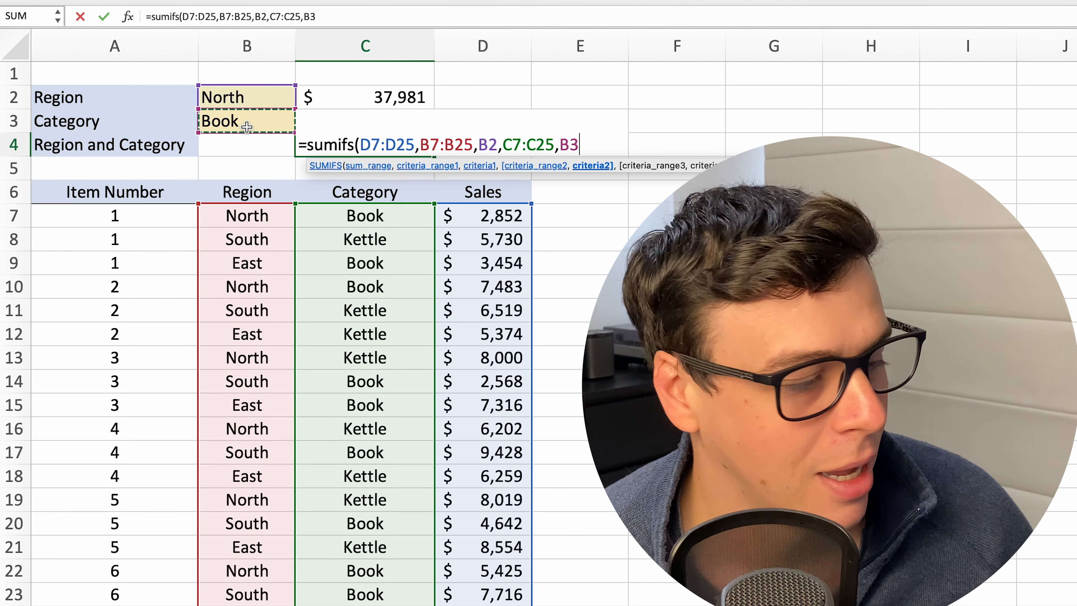
text())
key(Return)
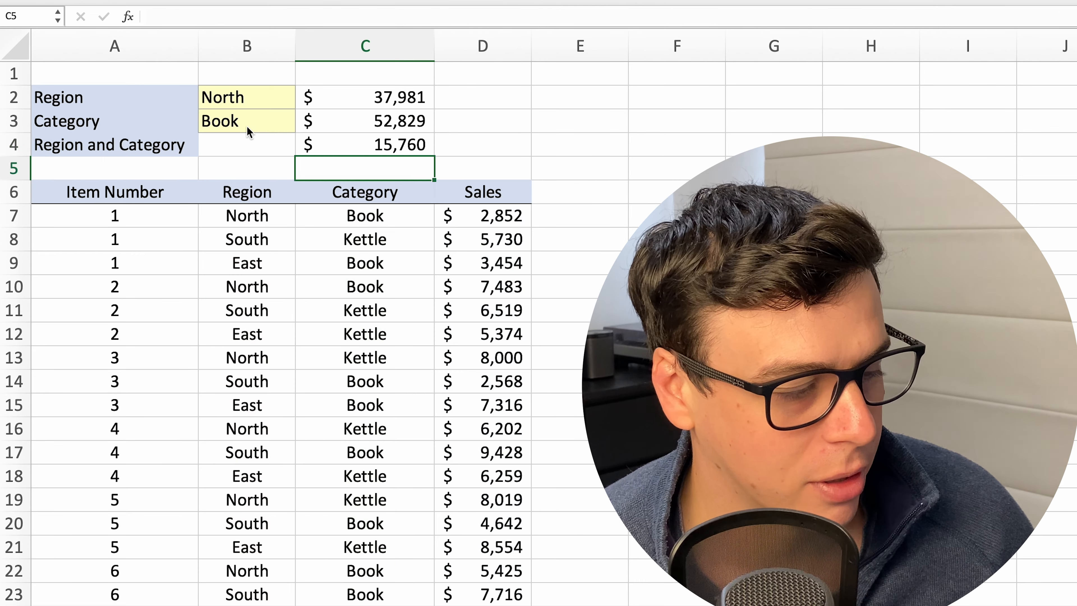
Test the formulas with West as the Region in B2 and Kettle as the Category in B3
click(246, 126)
key(Up)
text(West)
key(Return)
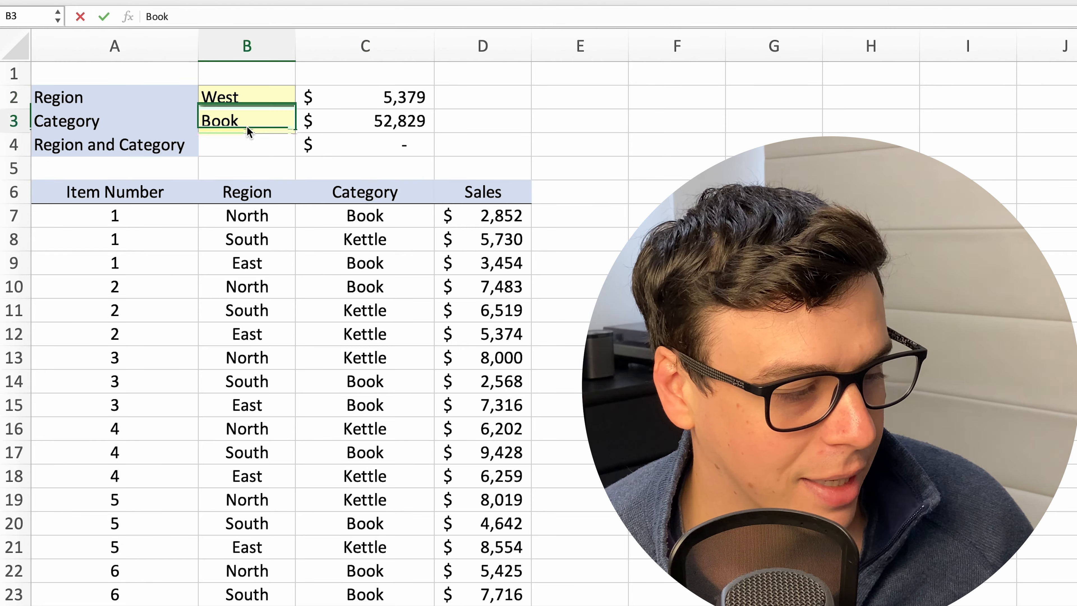
text(Kettle)
key(Return)
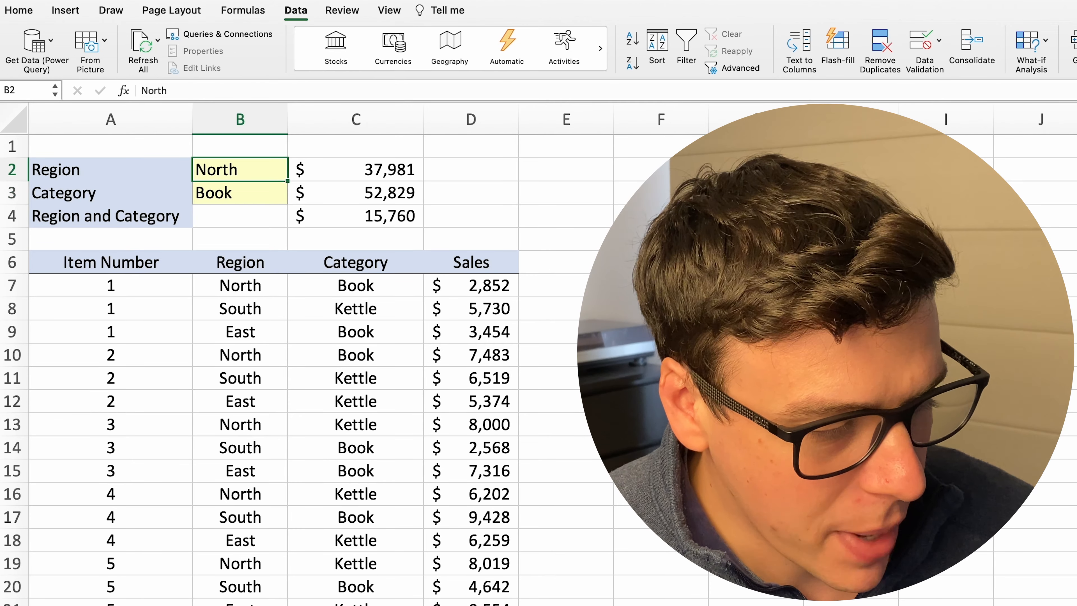
click(623, 189)
click(594, 178)
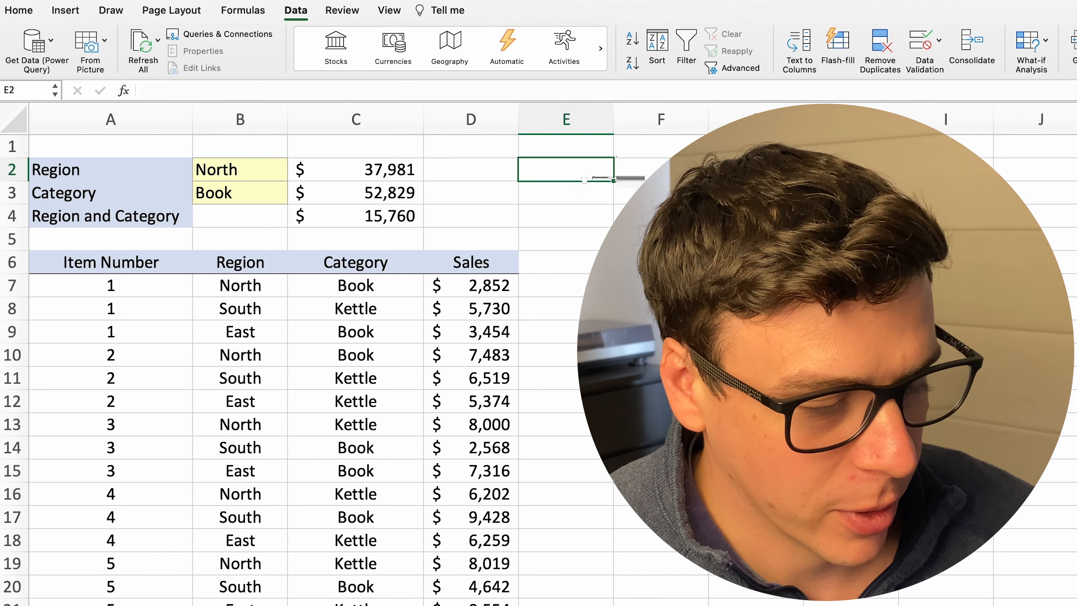
Test the formulas with South as the Region in B2 and Kettle as the Category in B3
click(236, 168)
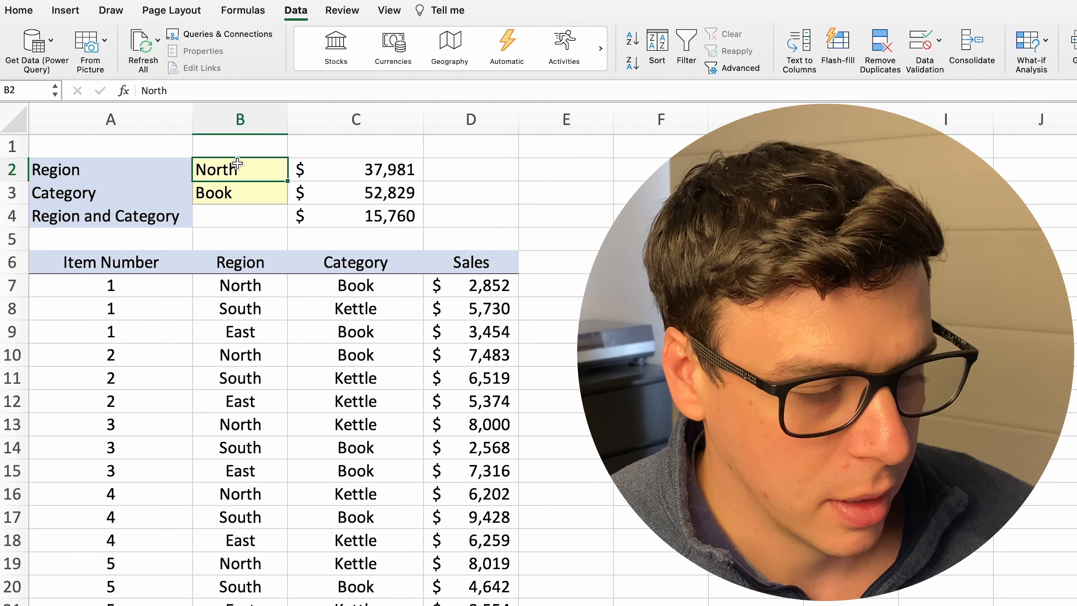
text(South)
key(Return)
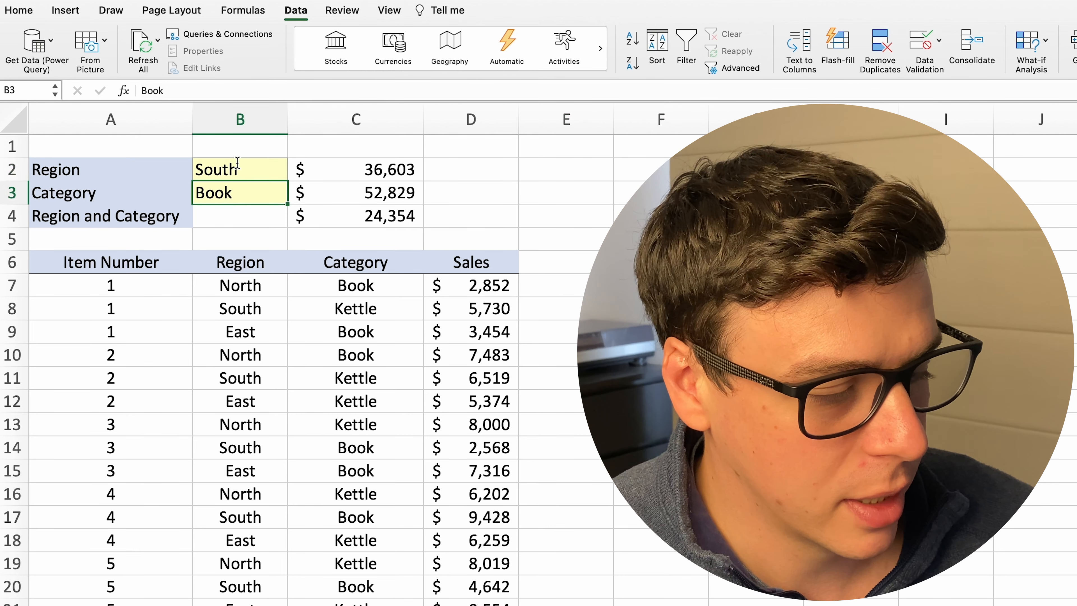
text(Kettle)
key(Return)
Enter the misspelled category "Ketle" in B3 to test how the totals react
click(228, 190)
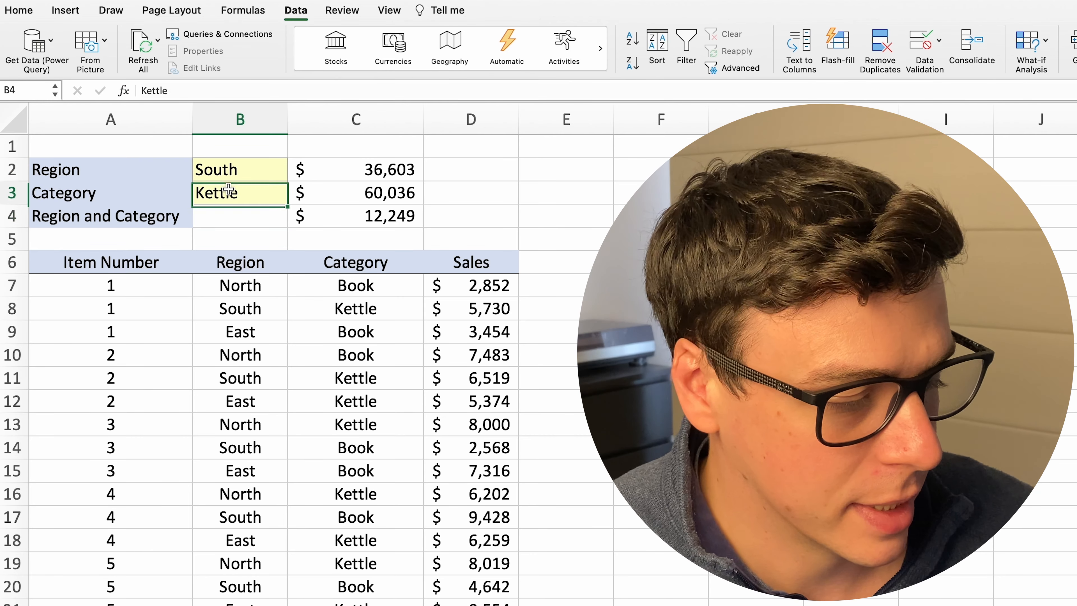
text(Ketle)
key(Return)
key(Return)
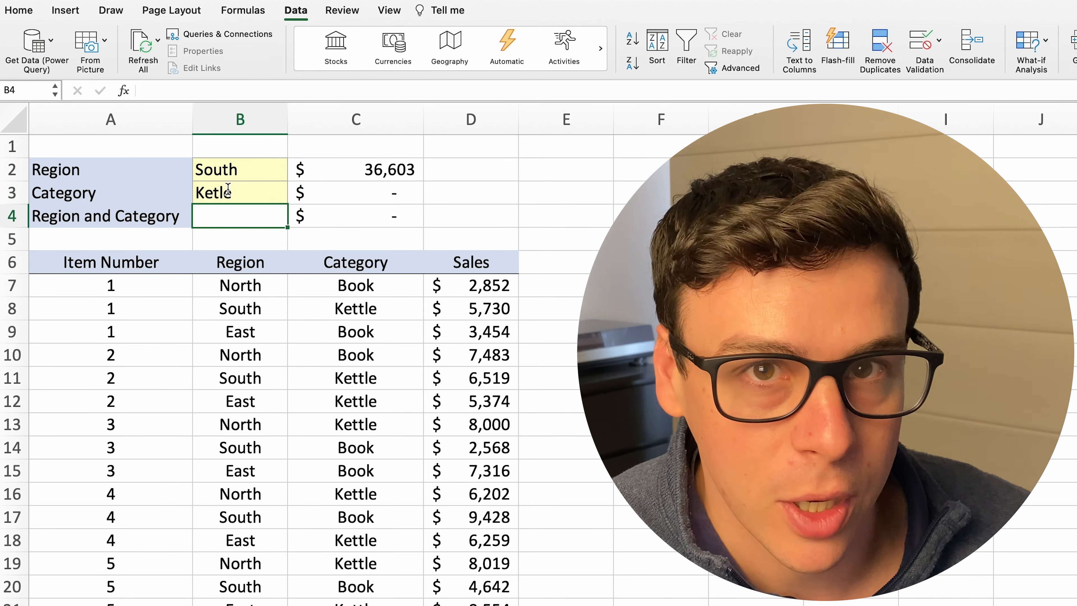
Clear the Category criterion in B3 and the Region criterion in B2
key(Up)
key(Up)
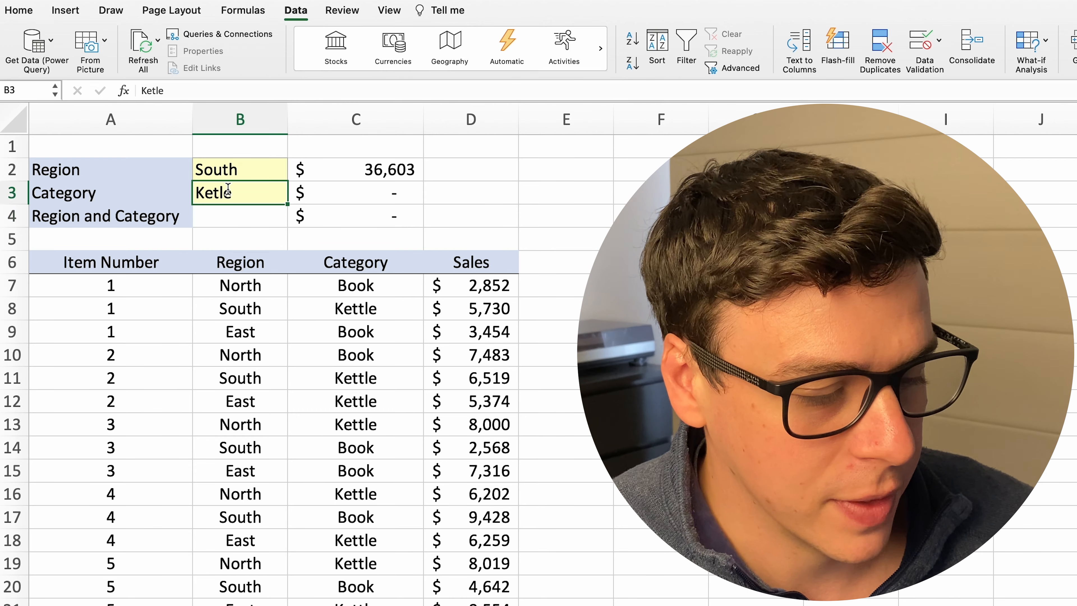
key(Delete)
key(Up)
key(Delete)
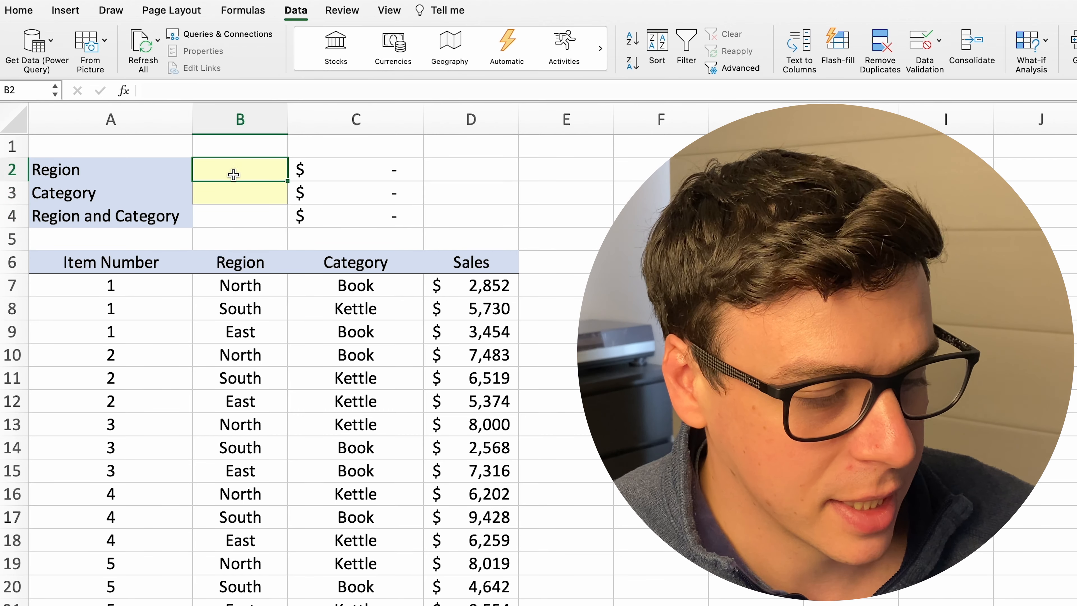
Add a list validation drop-down to Region cell B2, using the region names in A2:A5 of Sheet2 as the source
click(938, 41)
click(970, 65)
click(584, 201)
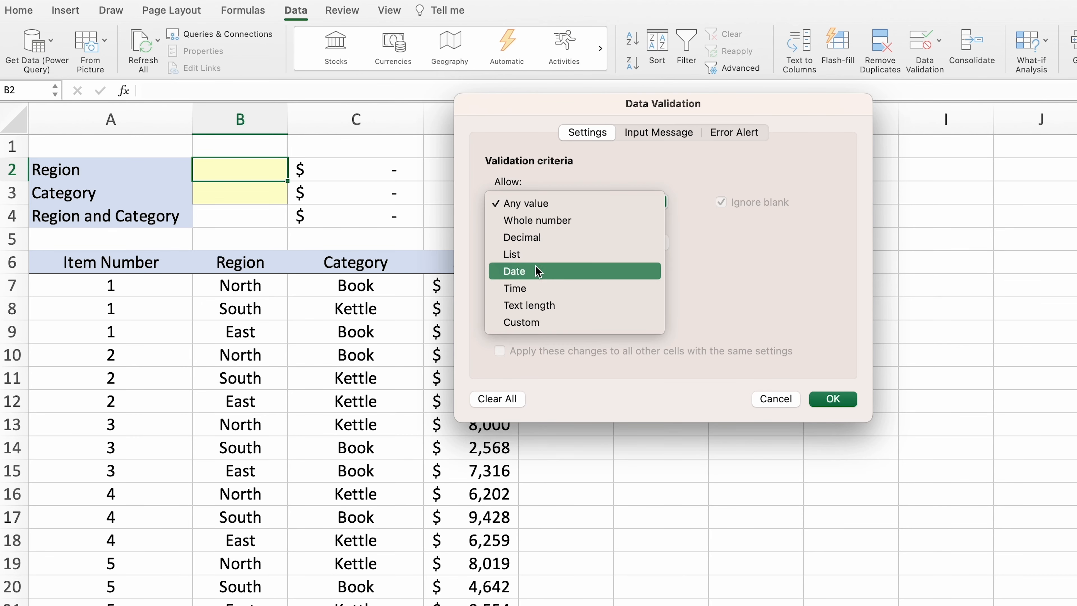
click(584, 250)
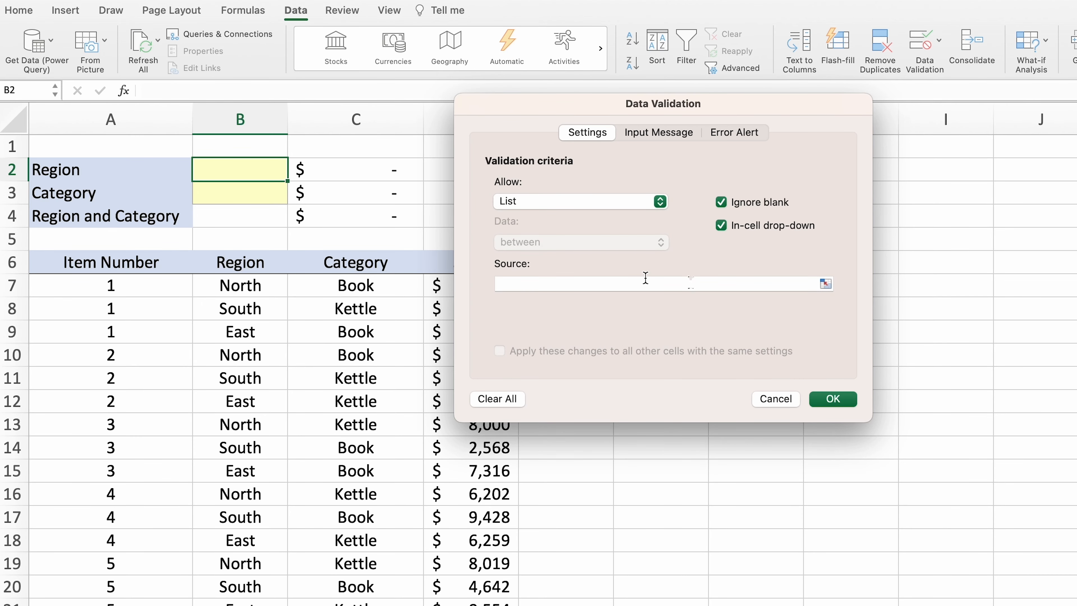
click(825, 285)
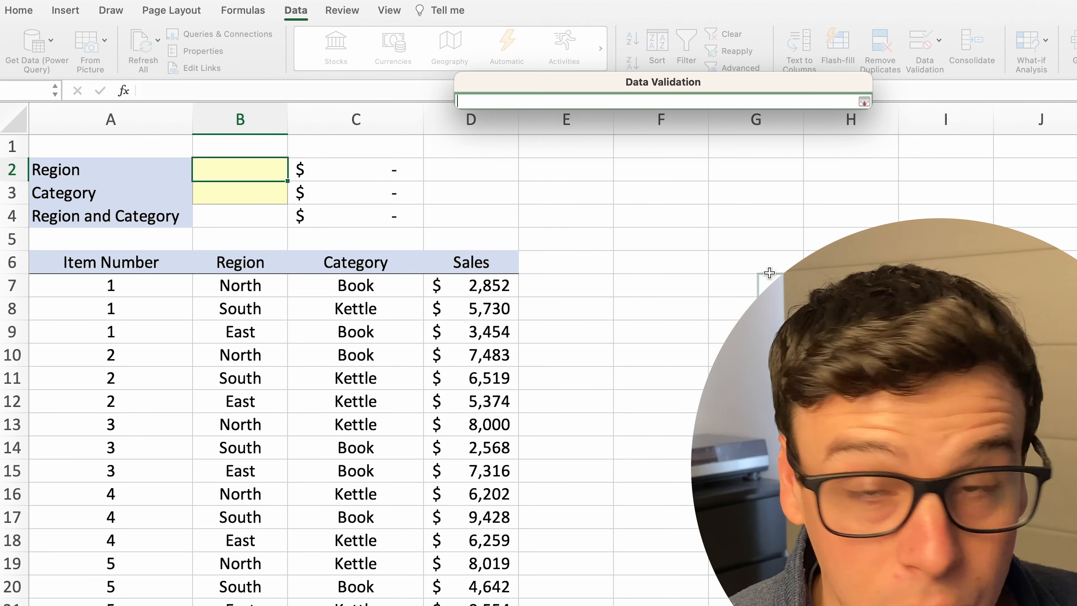
key(ctrl+Page_Down)
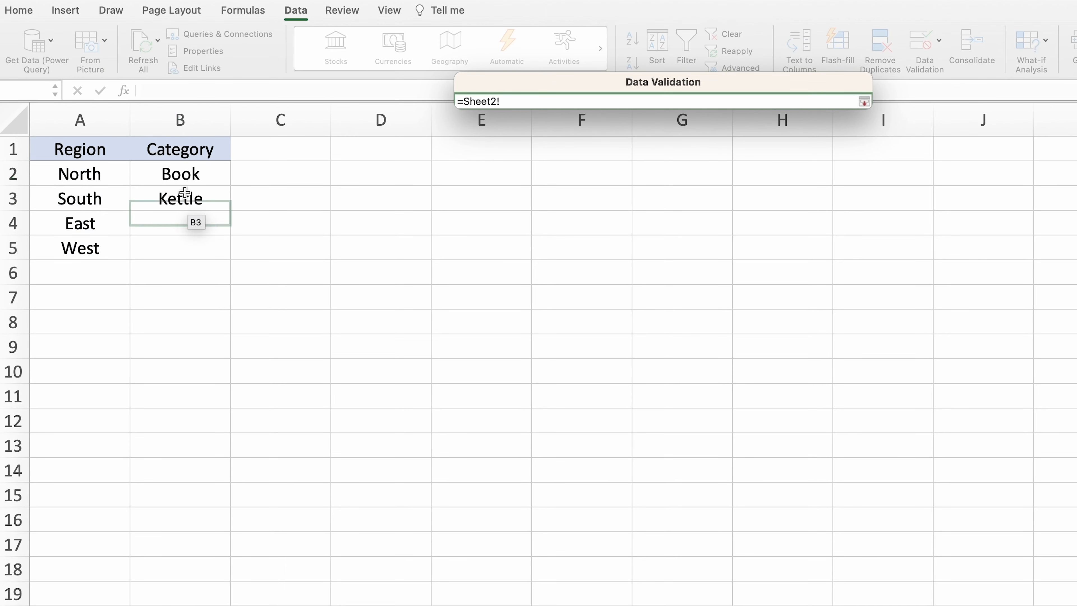
click(106, 179)
drag(105, 180, 101, 244)
key(Return)
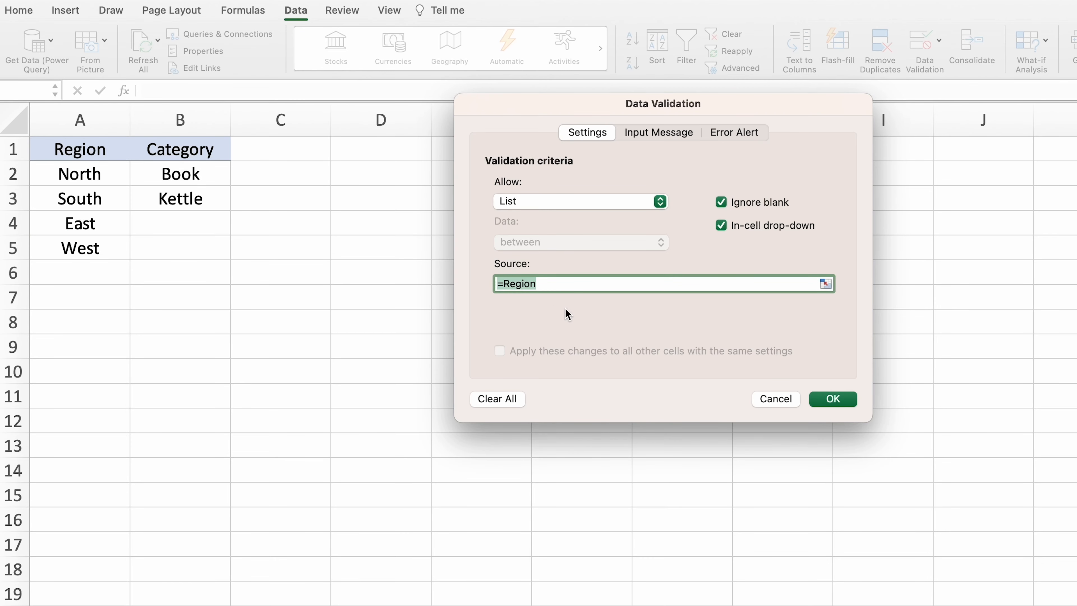
click(824, 401)
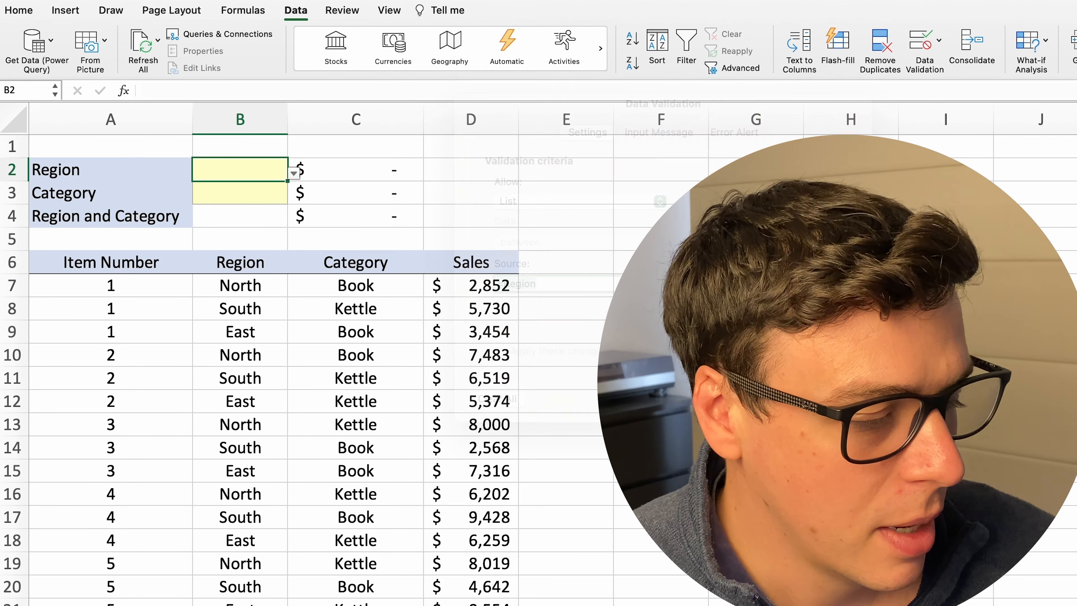
Add a list validation drop-down to Category cell B3, using the category names in B2:B3 of Sheet2 as the source
click(252, 192)
click(924, 42)
click(581, 201)
click(578, 252)
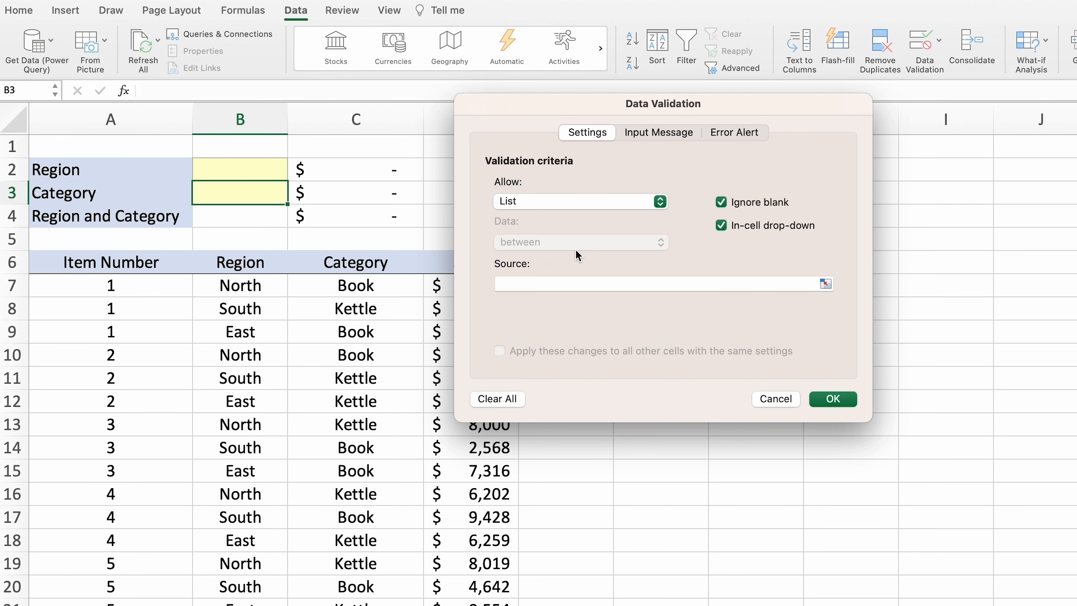
click(825, 283)
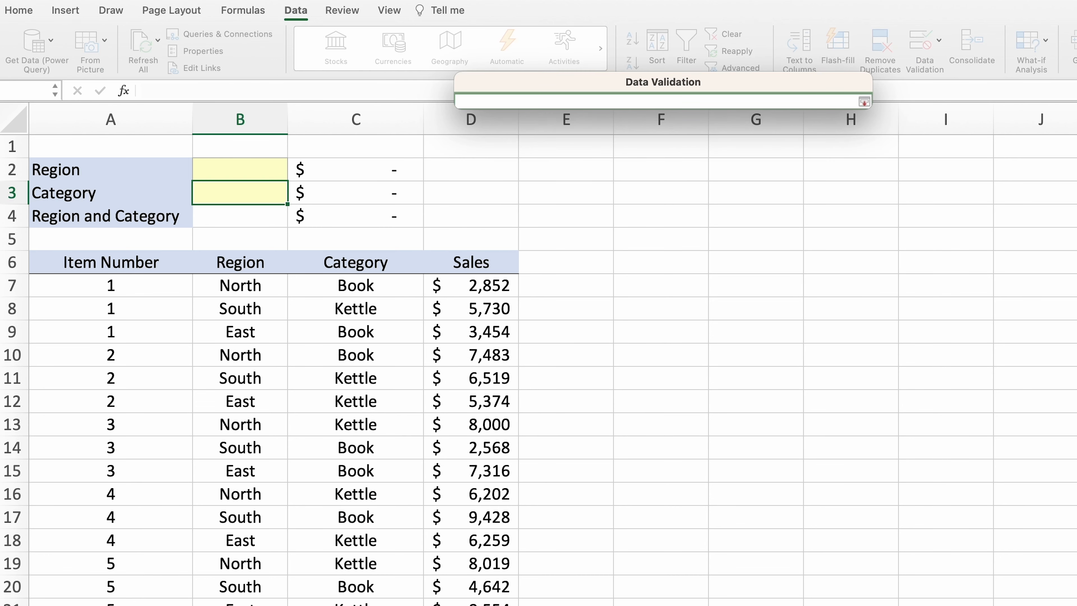
click(182, 605)
click(202, 170)
drag(202, 171, 202, 197)
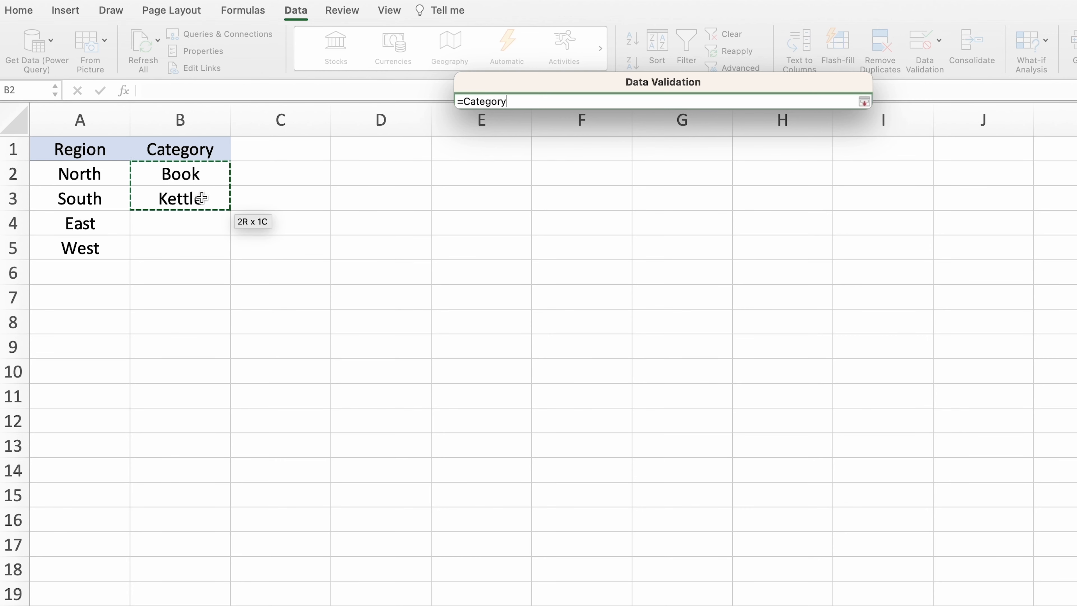
key(Return)
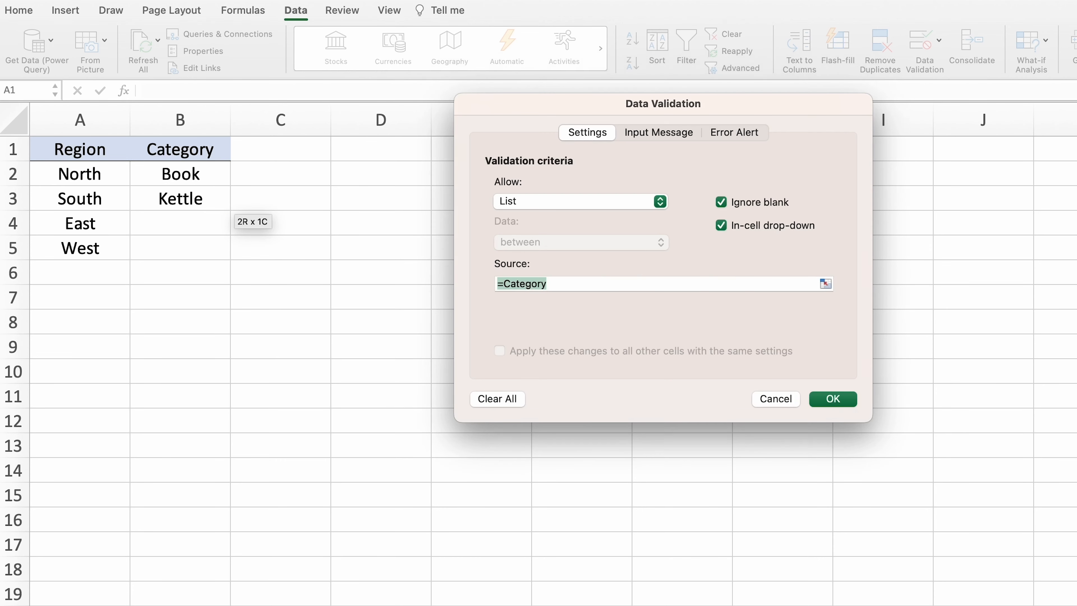
key(Return)
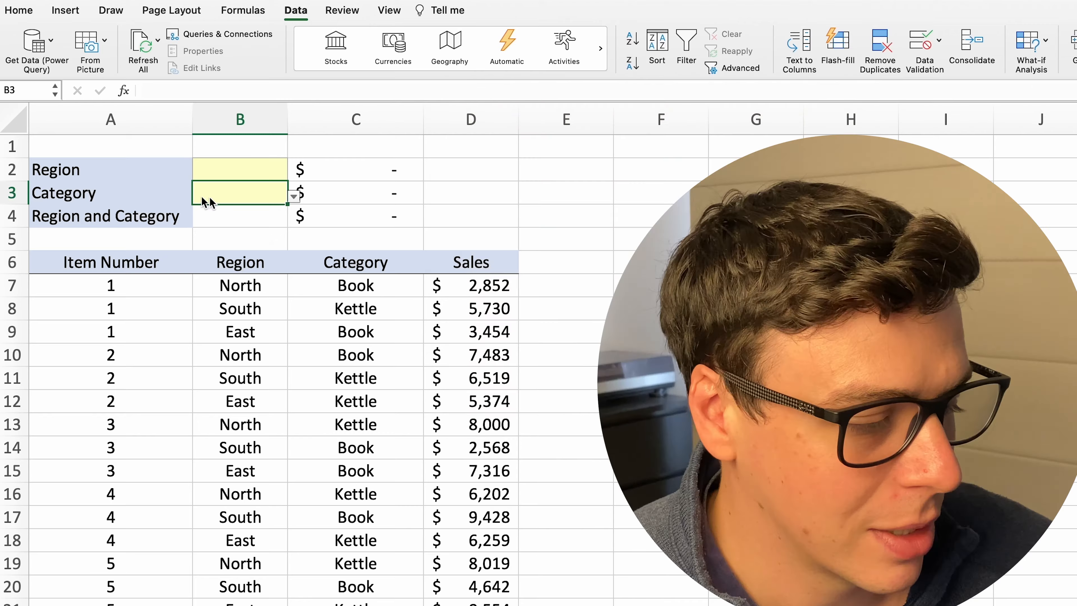
Choose North as the Region in B2 and Kettle as the Category in B3 from the new drop-down lists
click(294, 173)
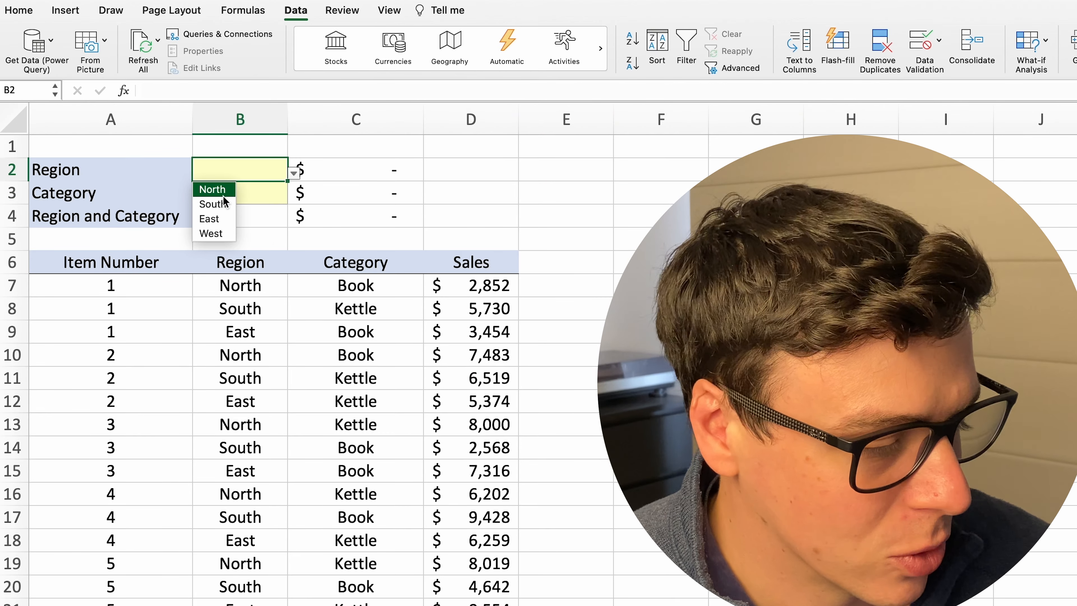
click(208, 187)
click(276, 192)
click(293, 196)
click(212, 227)
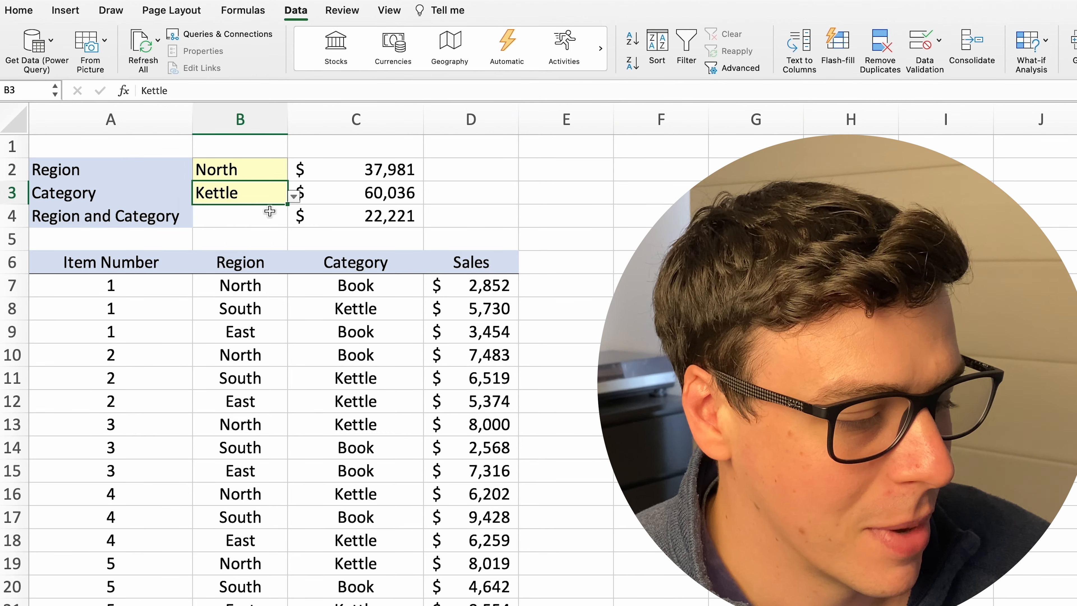
Switch the Region in B2 to South and reselect the Category in B3 from their drop-down lists
click(269, 212)
click(249, 173)
click(265, 193)
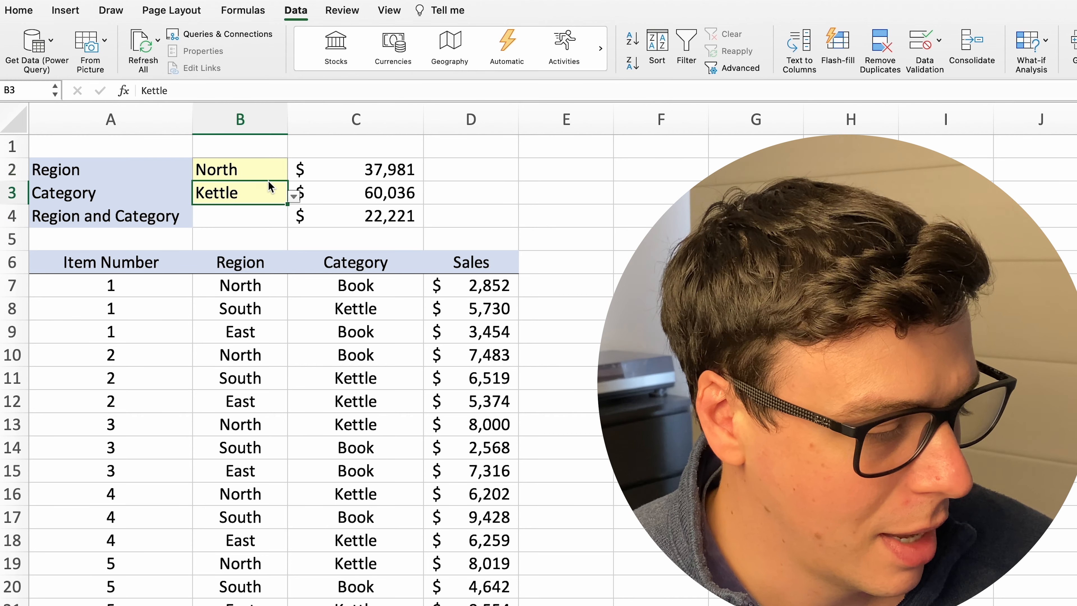
click(271, 172)
click(294, 173)
click(212, 204)
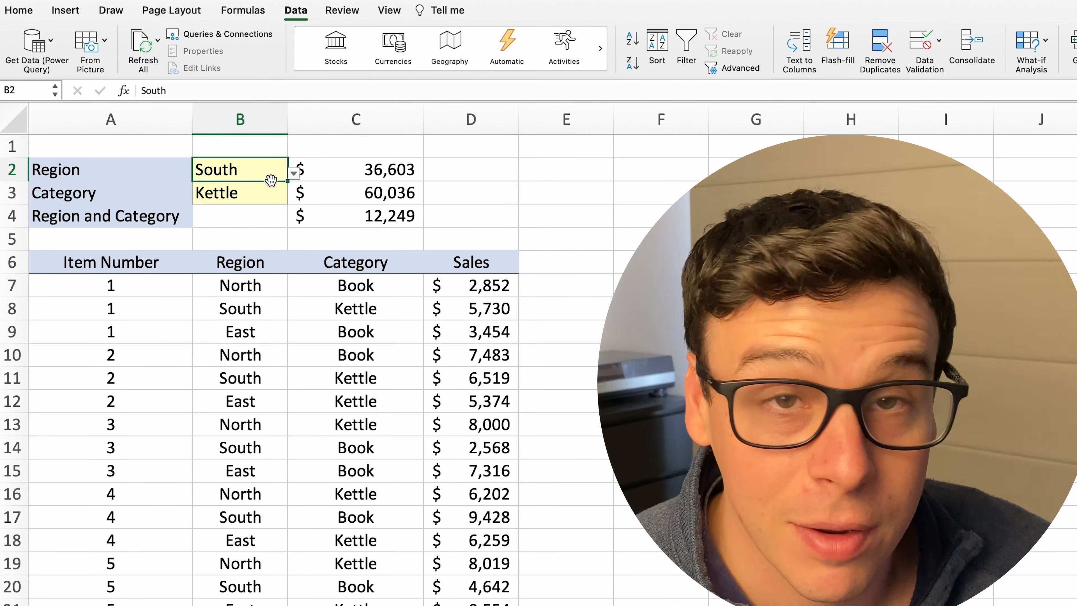
click(278, 198)
click(294, 196)
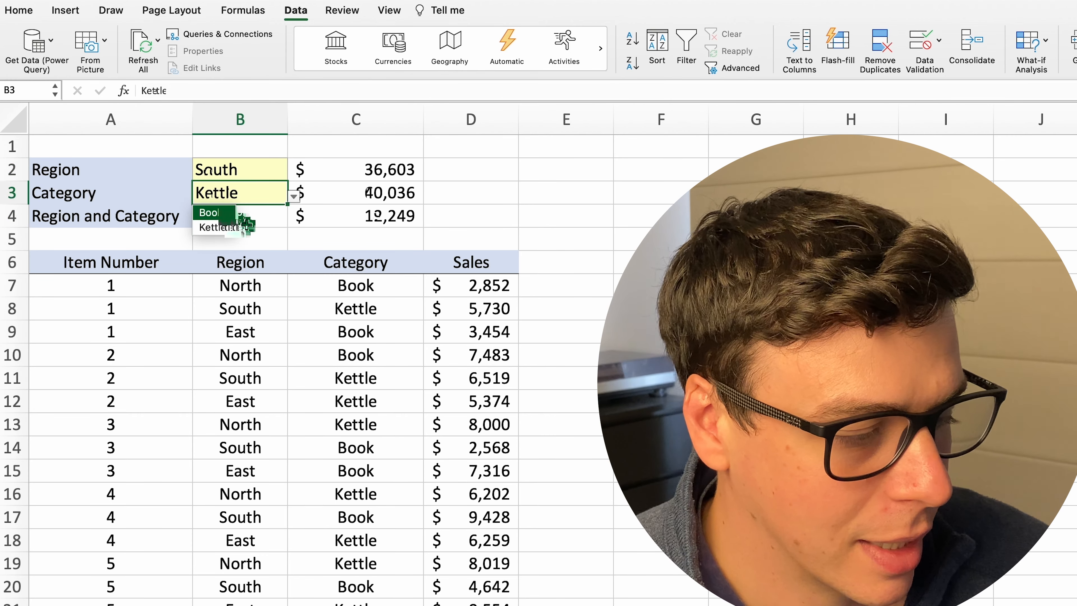
click(237, 211)
click(248, 226)
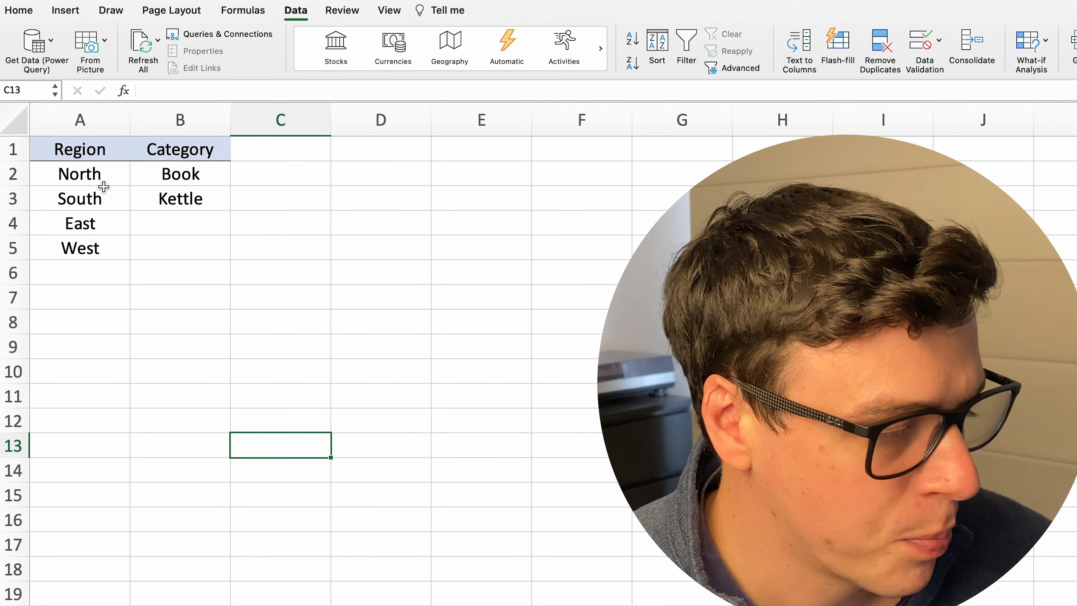
Define the name Demo for the region names in A2:A5 on Sheet2, with Workbook scope
drag(98, 171, 93, 247)
right_click(94, 247)
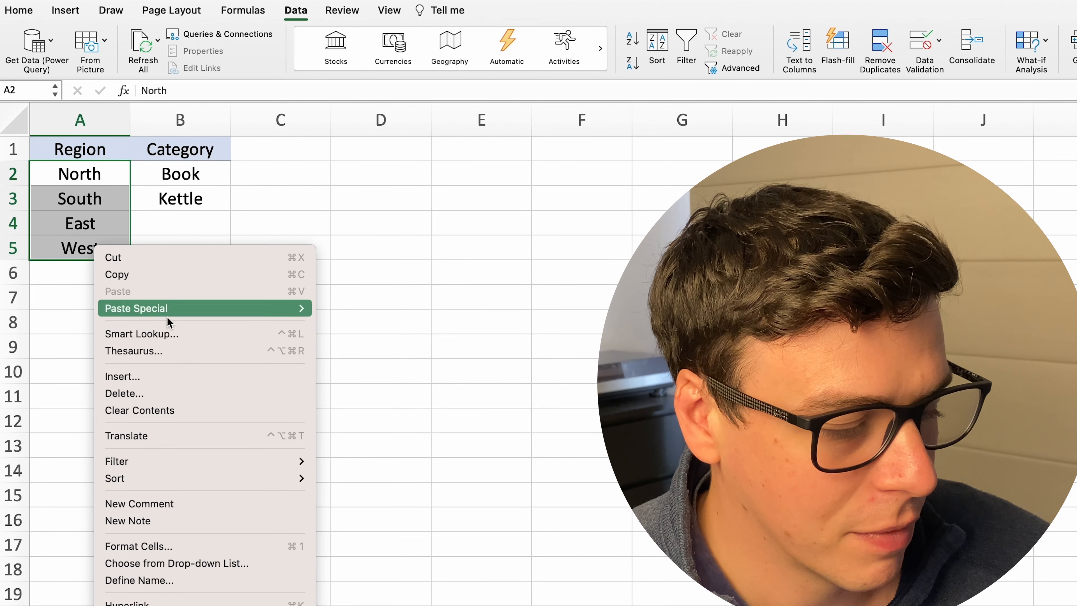
click(161, 580)
drag(167, 452, 495, 166)
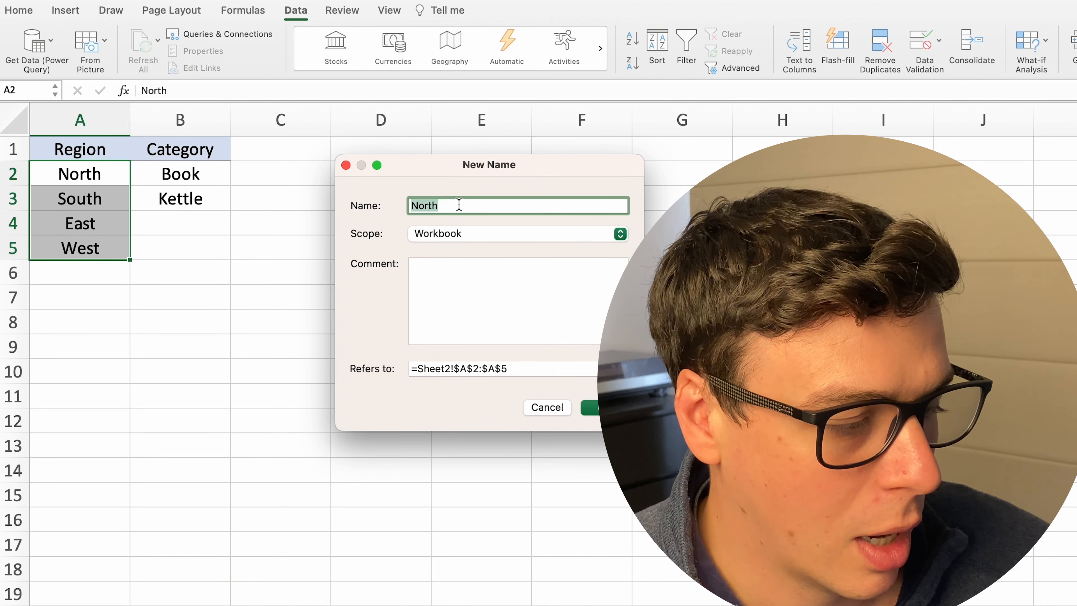
text(Test)
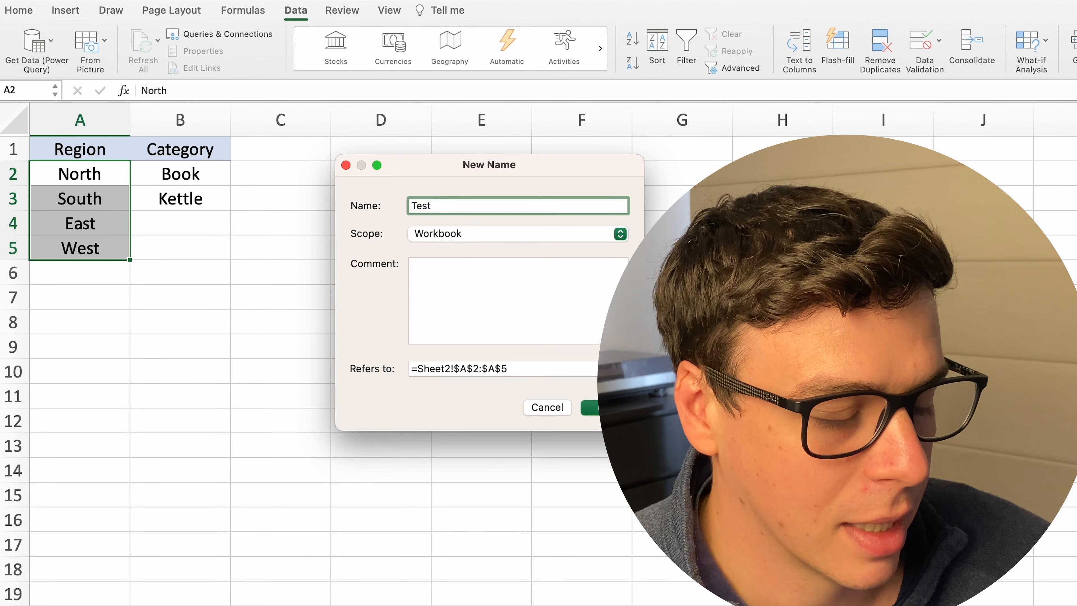
text(Demo)
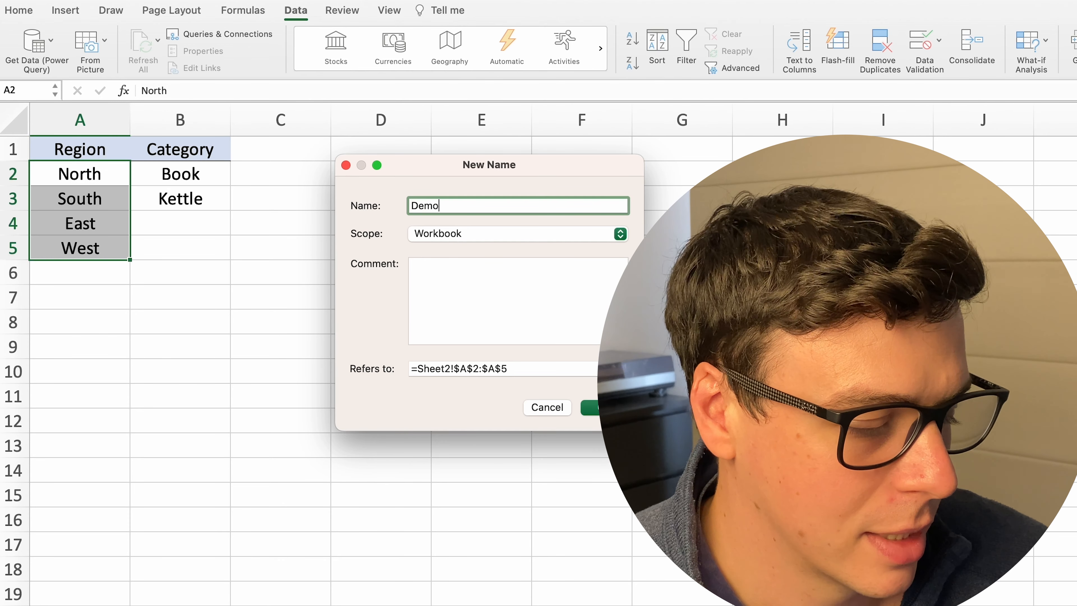
key(Return)
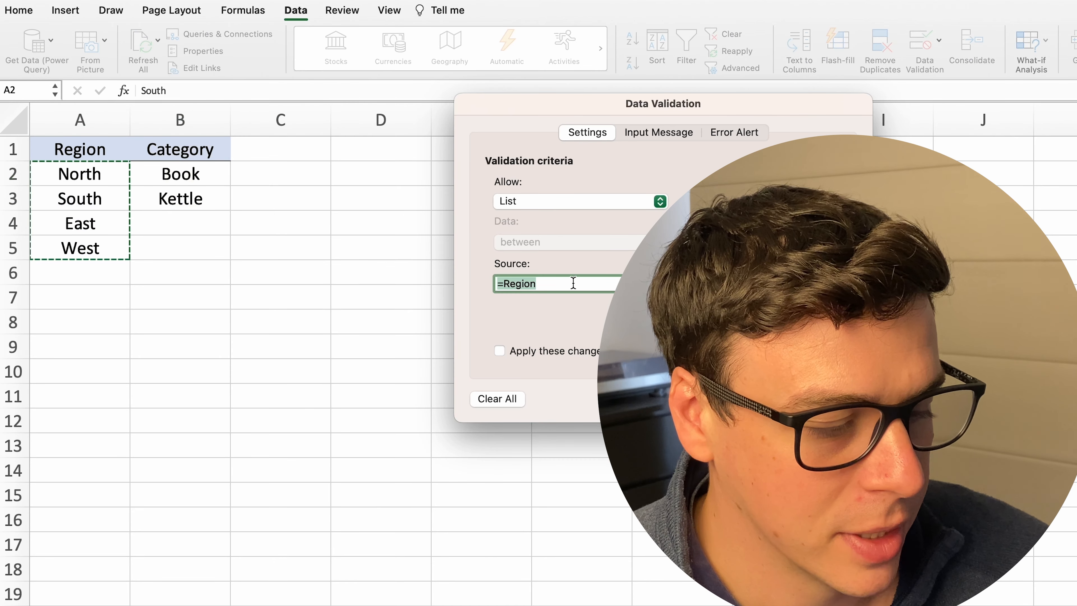
Set the source of the Region drop-down list to the named range =Demo
key(Right)
key(shift+alt+Left)
text(Deo)
key(BackSpace)
text(mo)
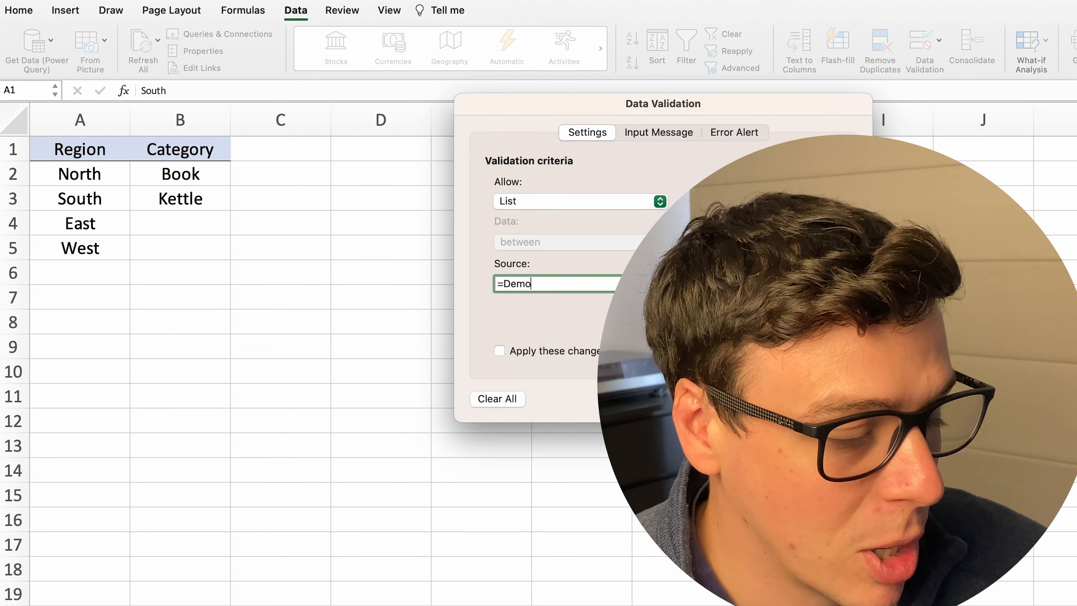
click(519, 214)
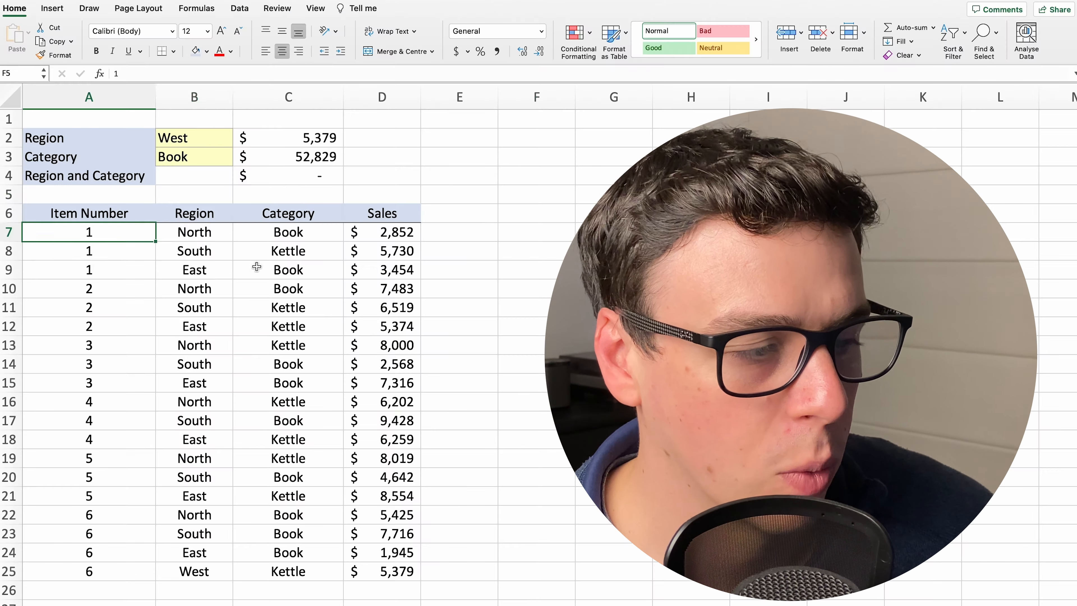
Start a new Classic conditional formatting rule for the sales data in A7:D25 that uses a formula to determine which cells to format
drag(257, 266, 406, 564)
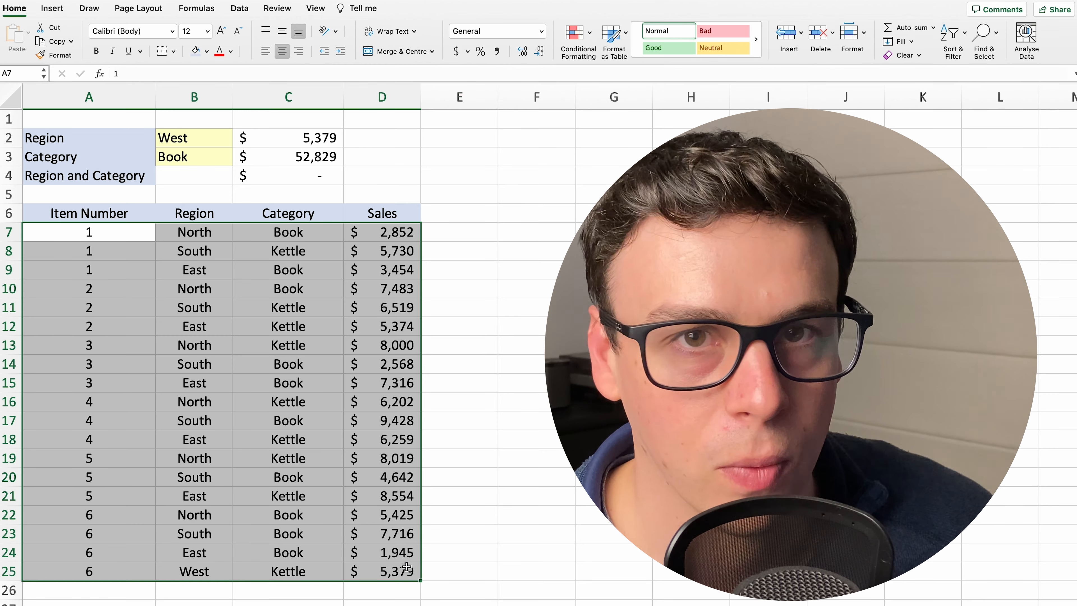
click(591, 33)
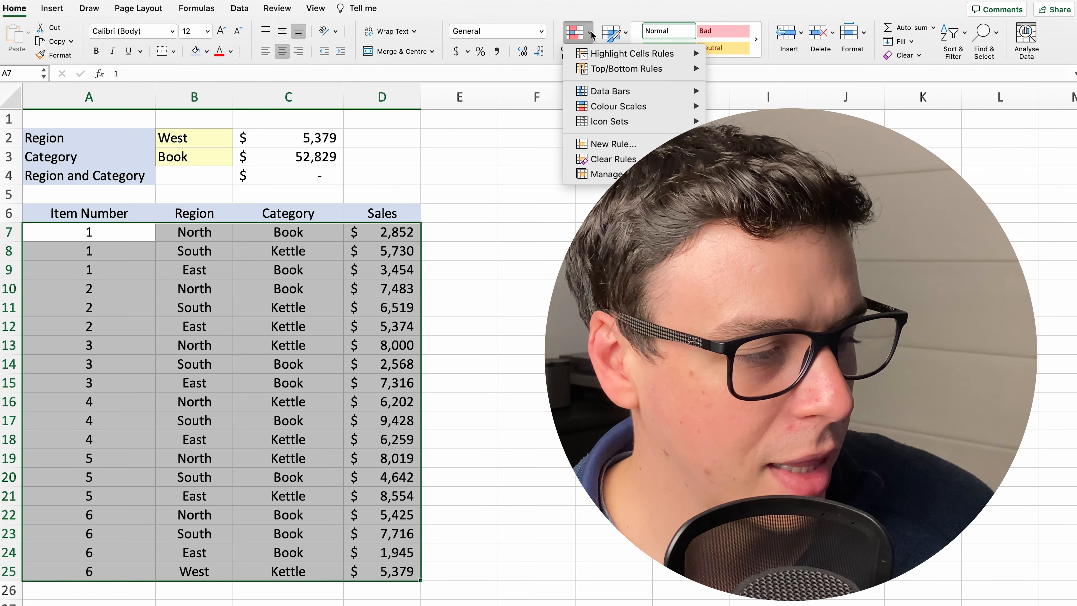
click(628, 145)
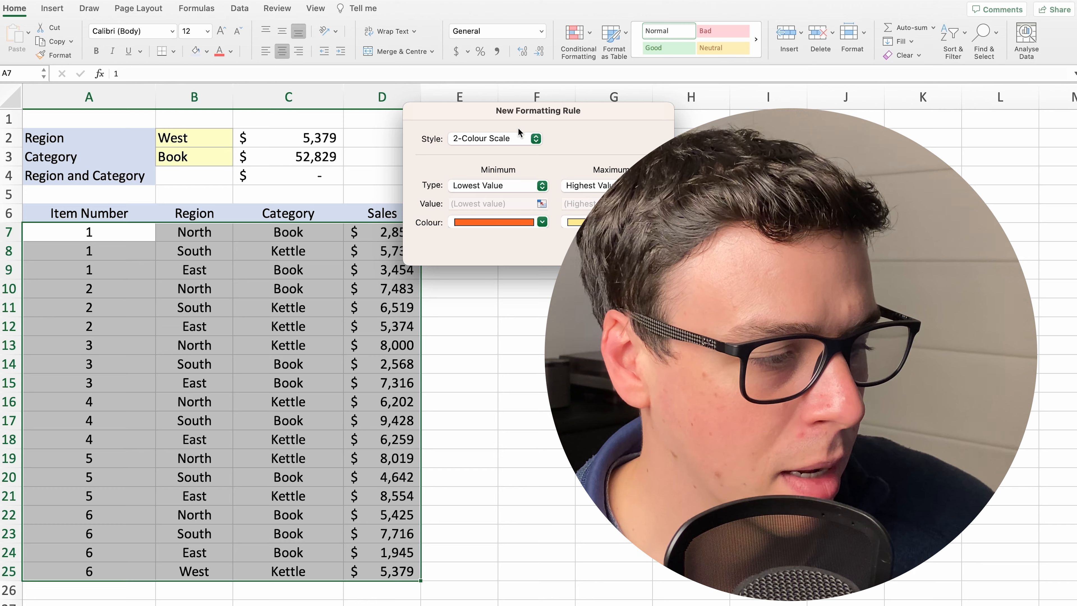
click(518, 140)
click(475, 195)
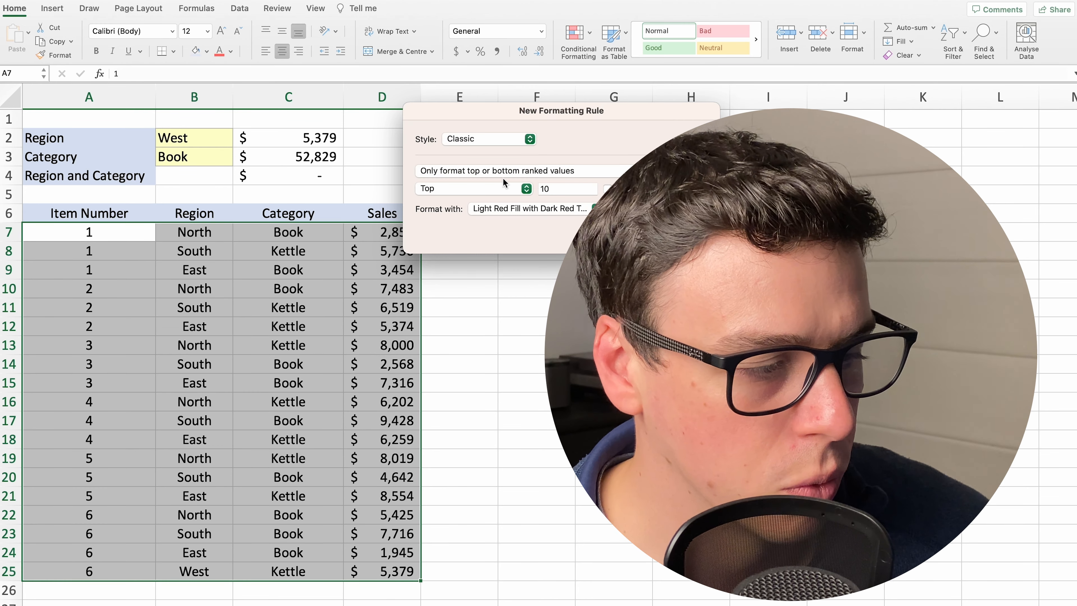
click(492, 140)
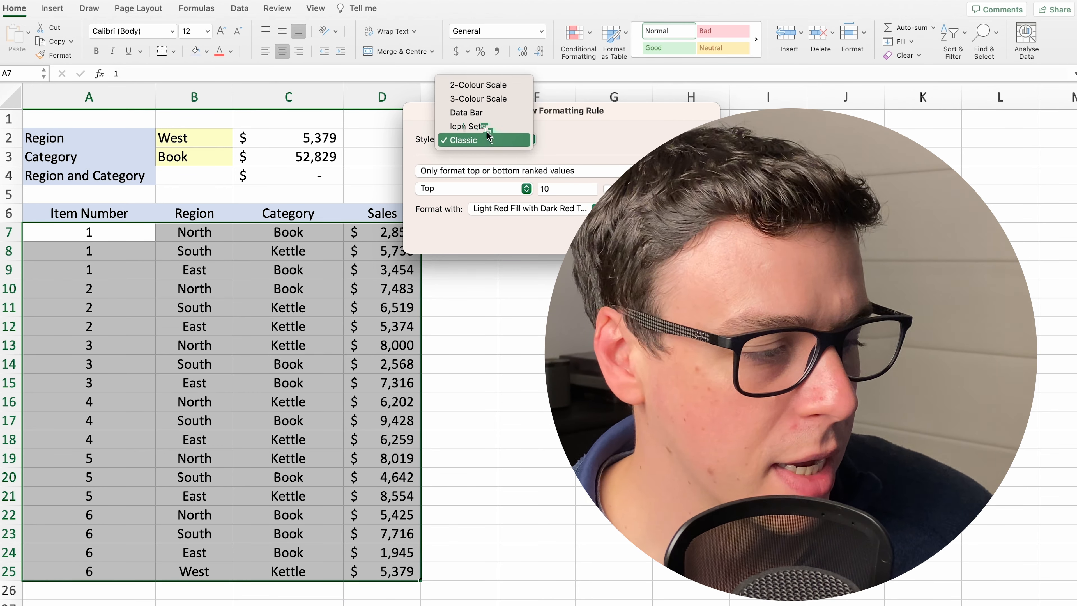
click(492, 125)
click(495, 144)
click(495, 153)
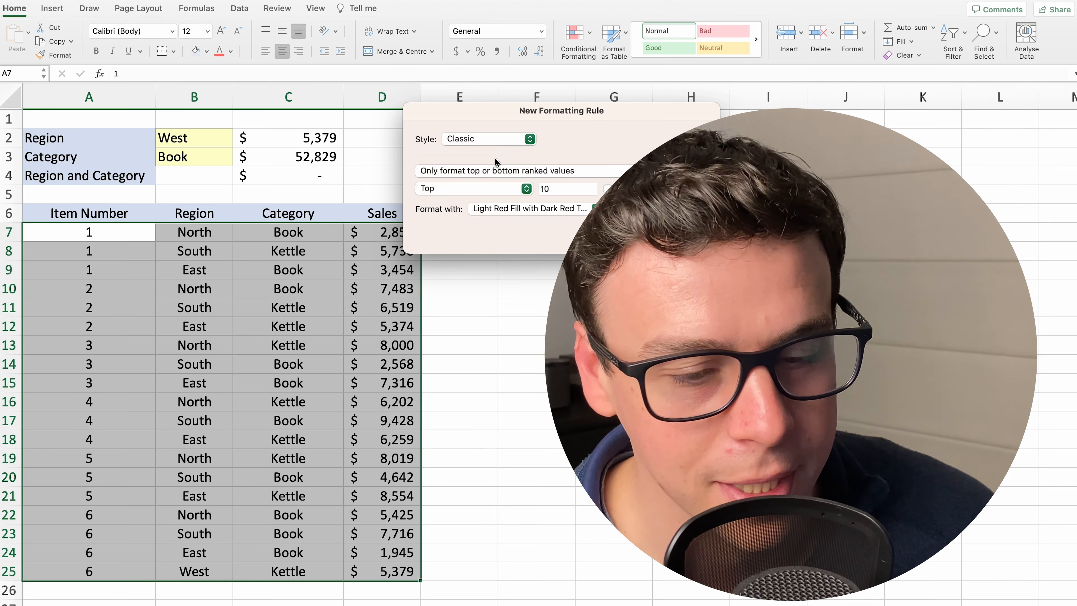
click(498, 170)
click(486, 213)
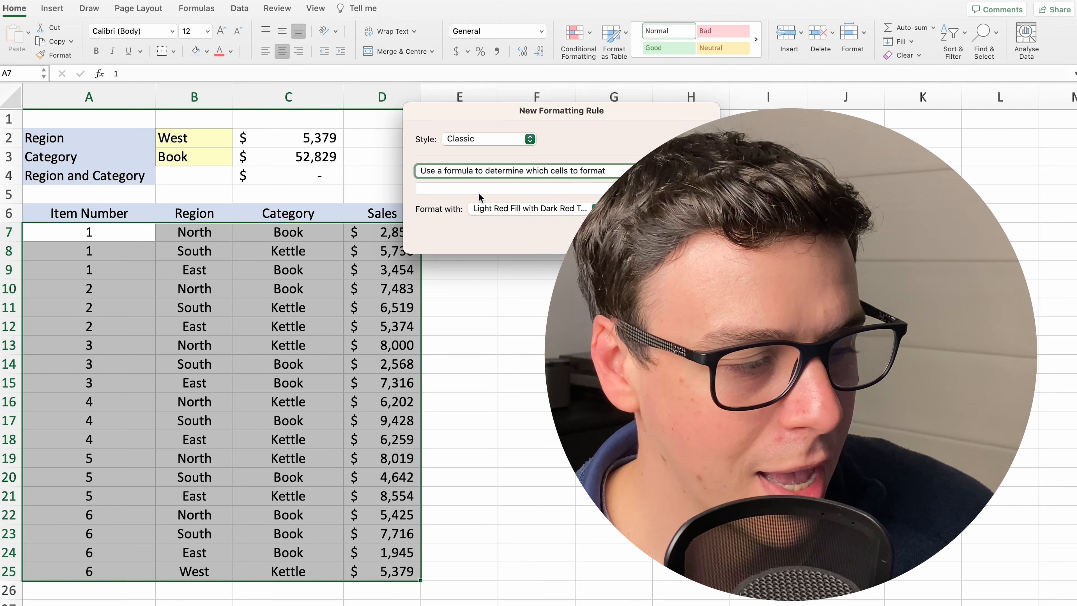
Set the rule's formula to =$B7=$B$2 and apply it with the light red fill and dark red text format
click(479, 194)
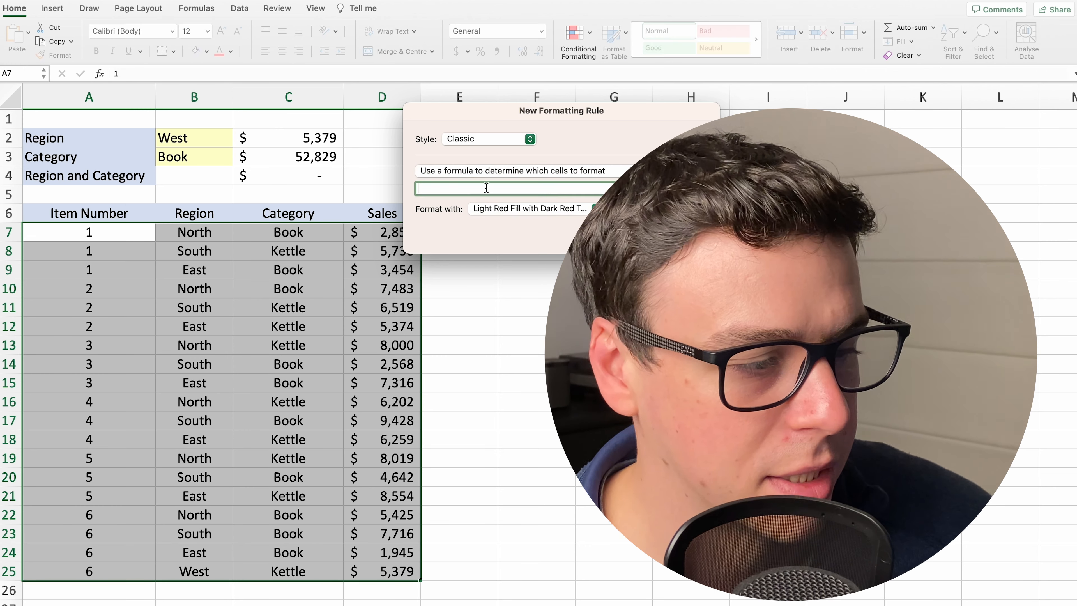
click(171, 236)
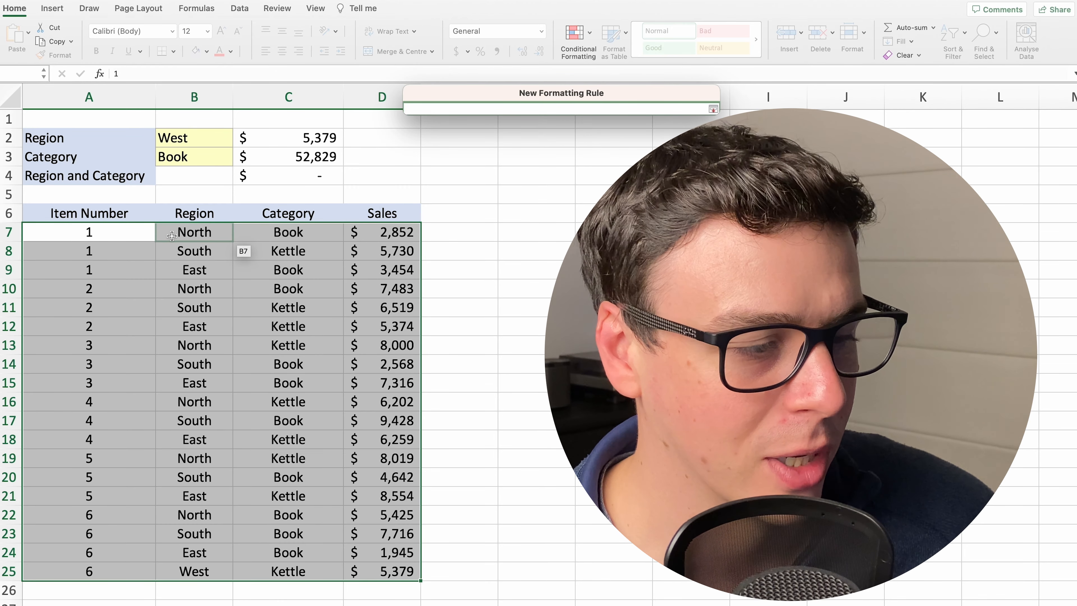
click(188, 232)
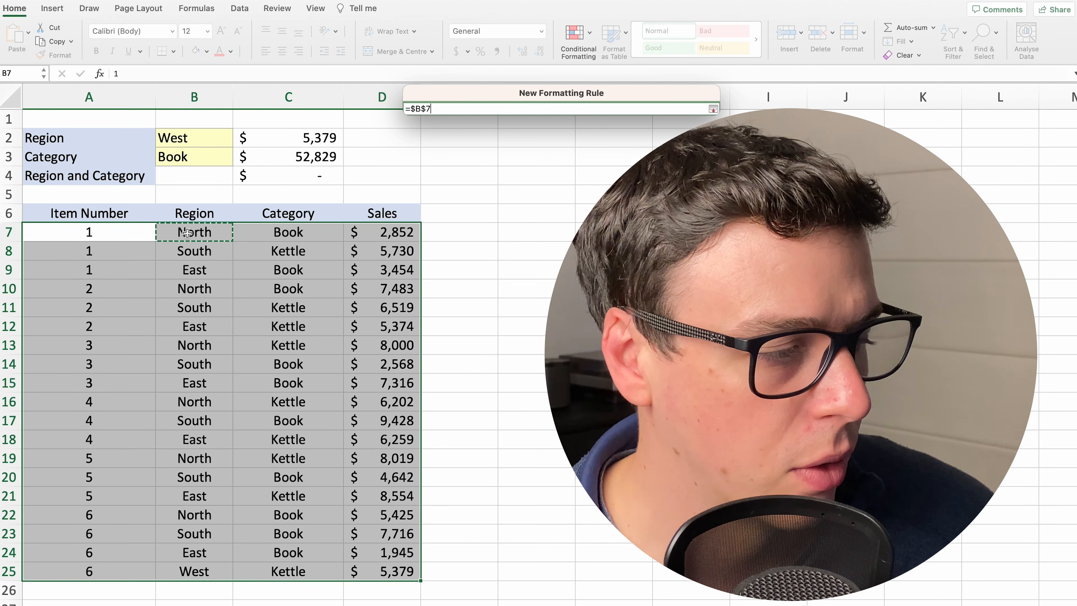
text(=)
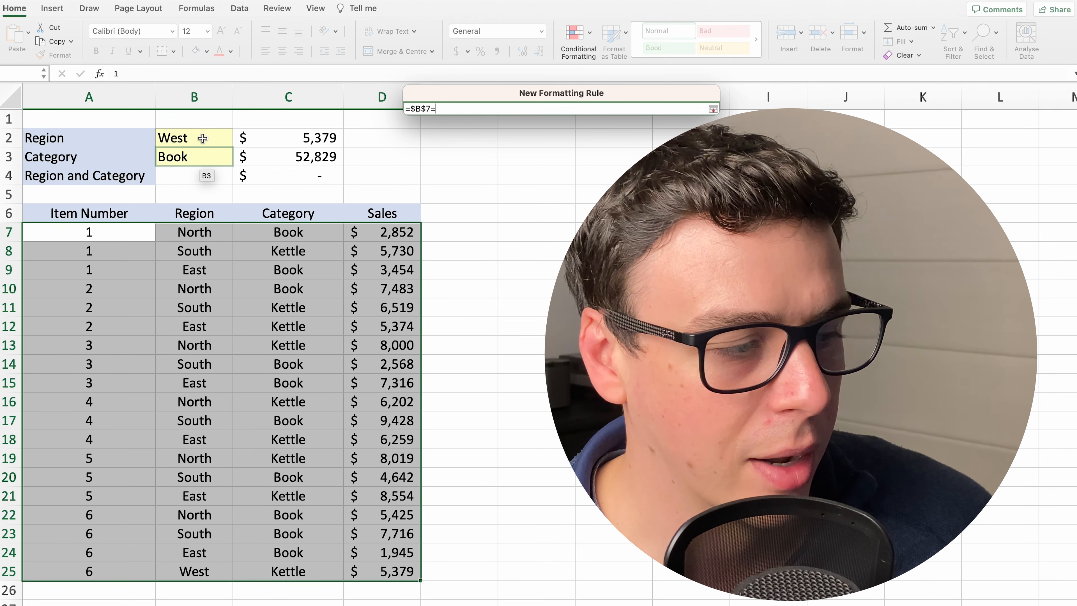
click(183, 138)
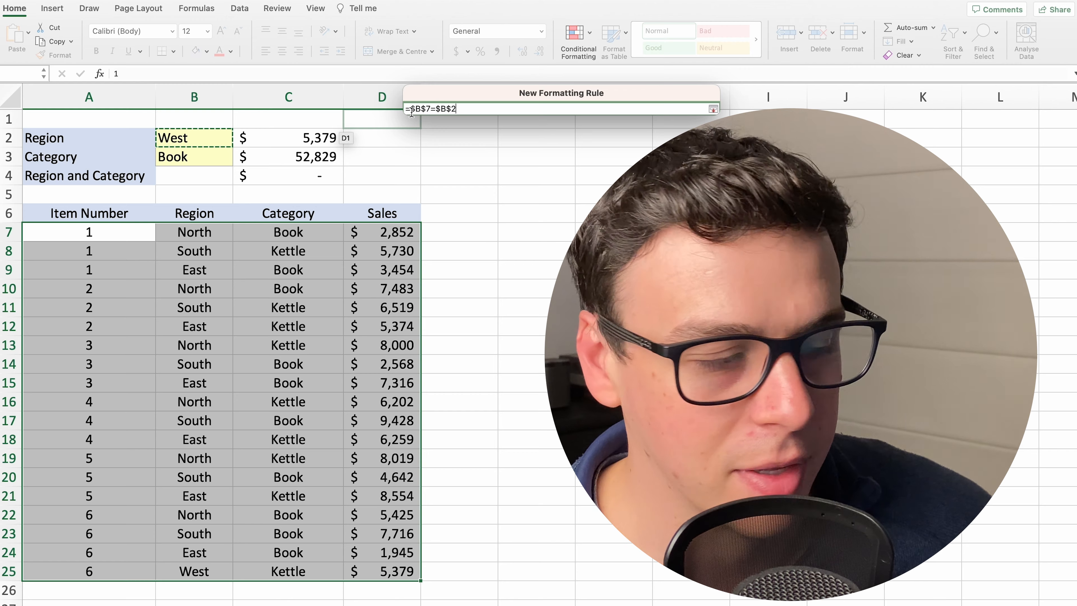
click(425, 109)
key(BackSpace)
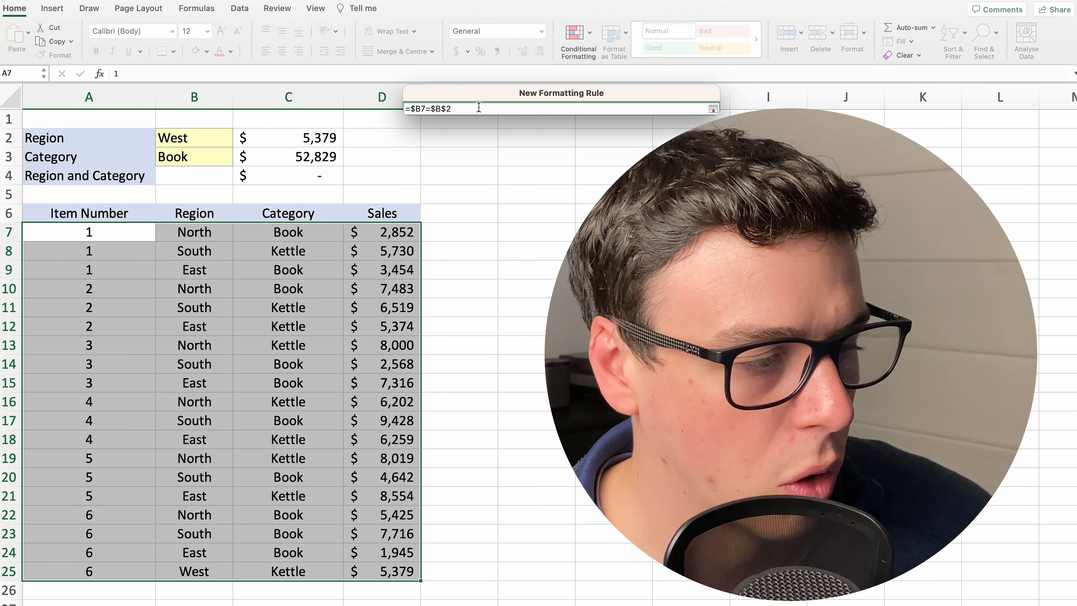
key(Return)
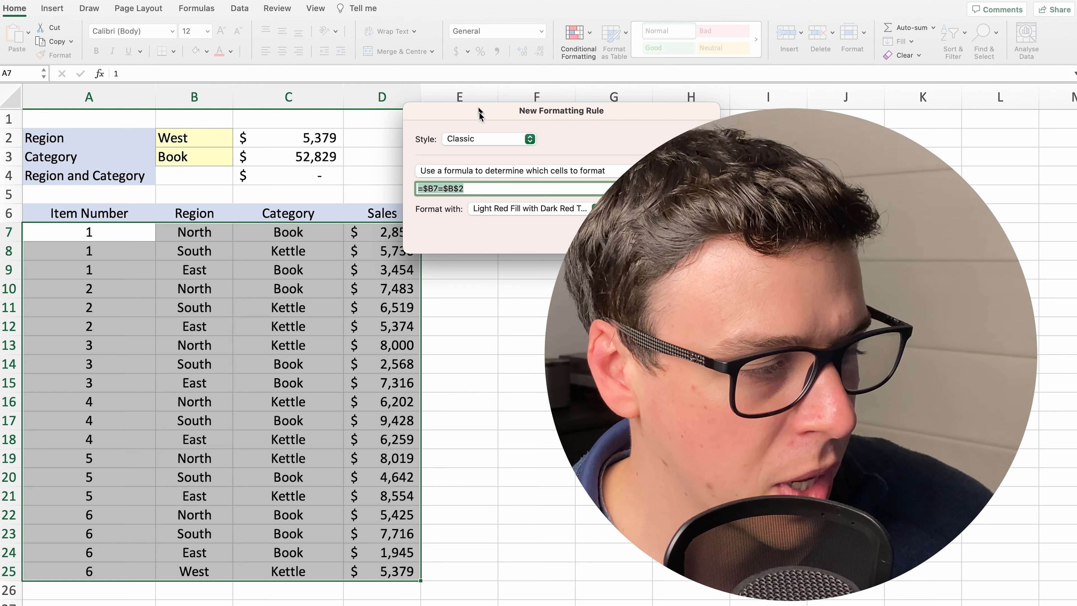
key(Return)
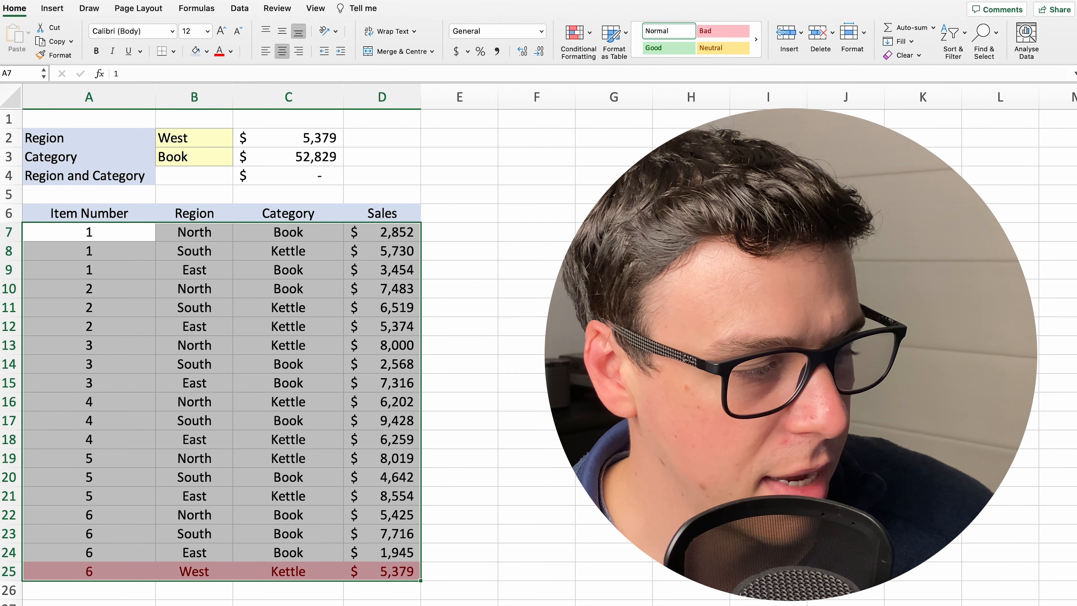
click(540, 215)
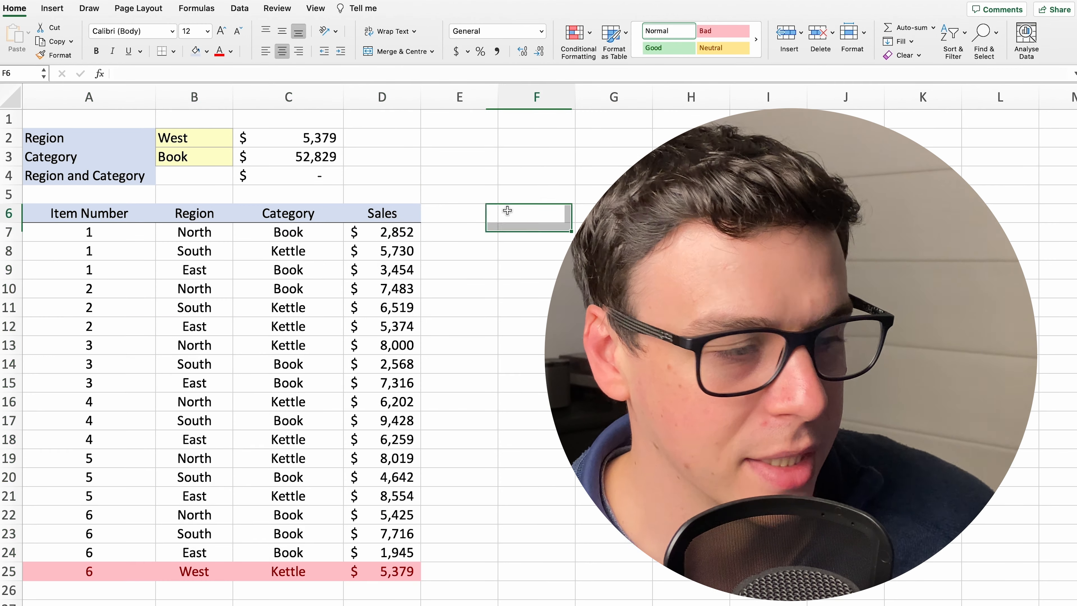
Switch the Region in B2 to North from its drop-down list
click(205, 140)
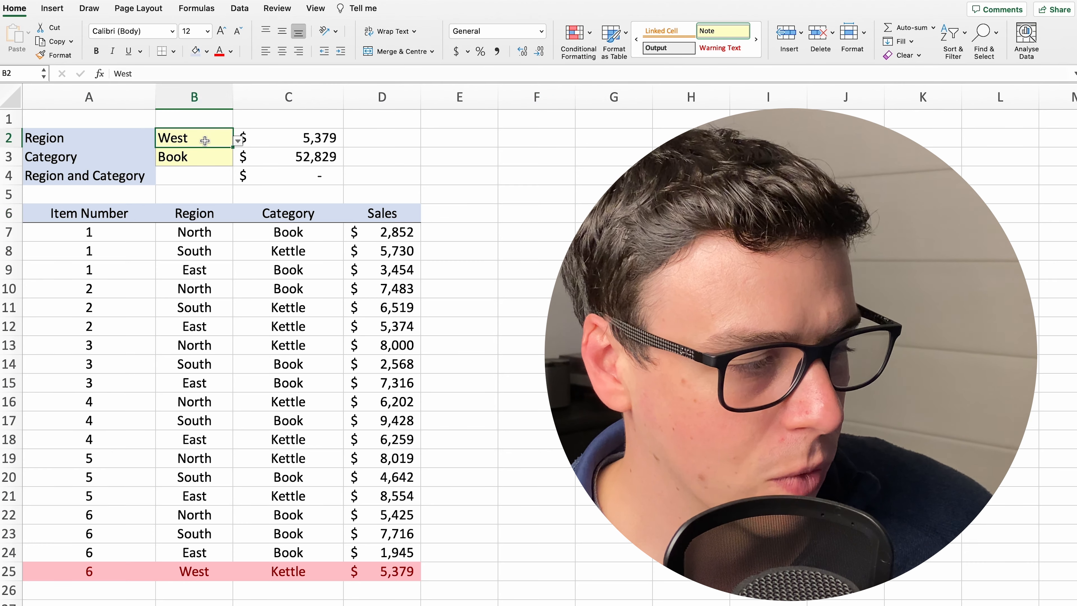
click(238, 141)
click(186, 154)
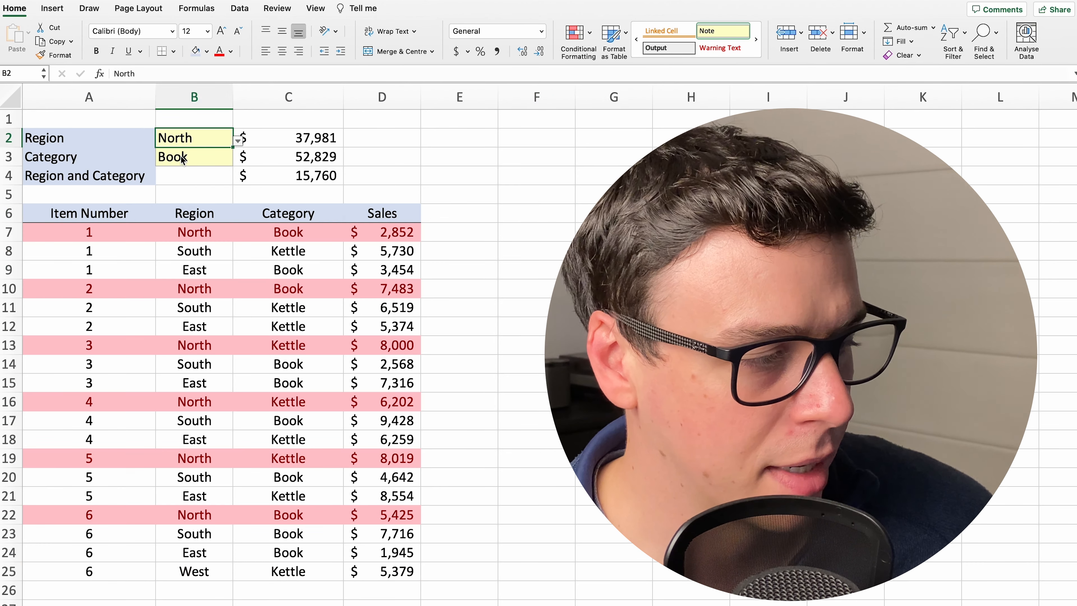
click(505, 172)
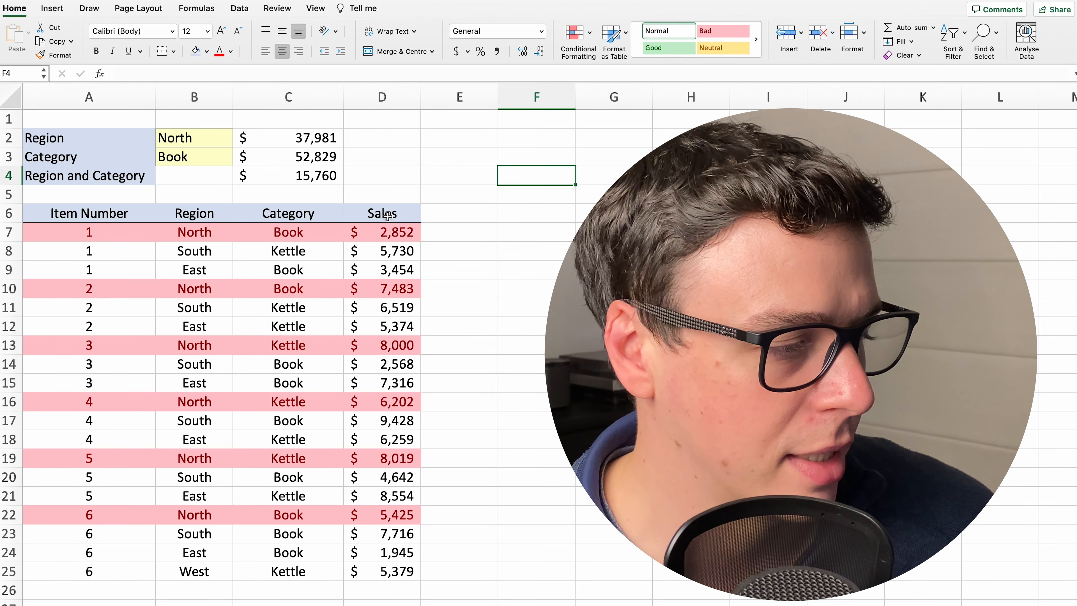
click(462, 159)
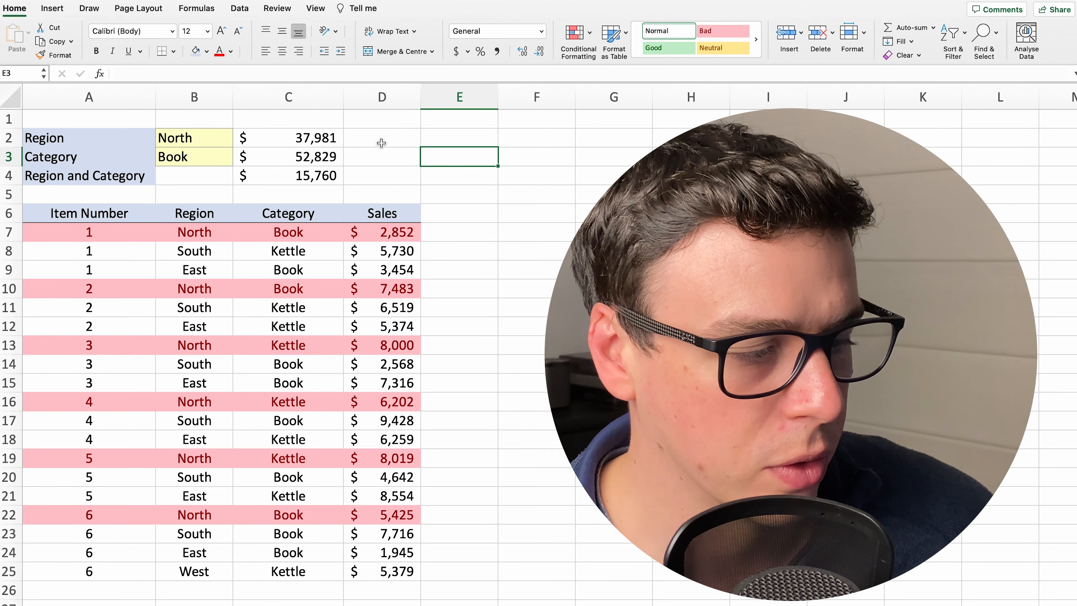